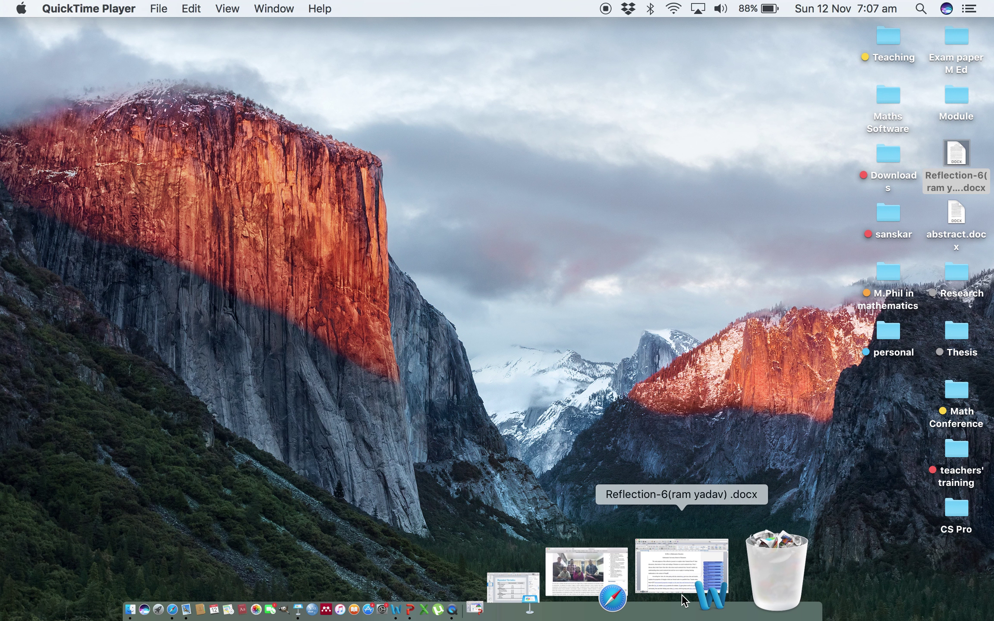
- Restore the Reflection-6 Word document, scroll through all reviewer comments, then close it
{"action": "left_click", "coordinate": [682, 578]}
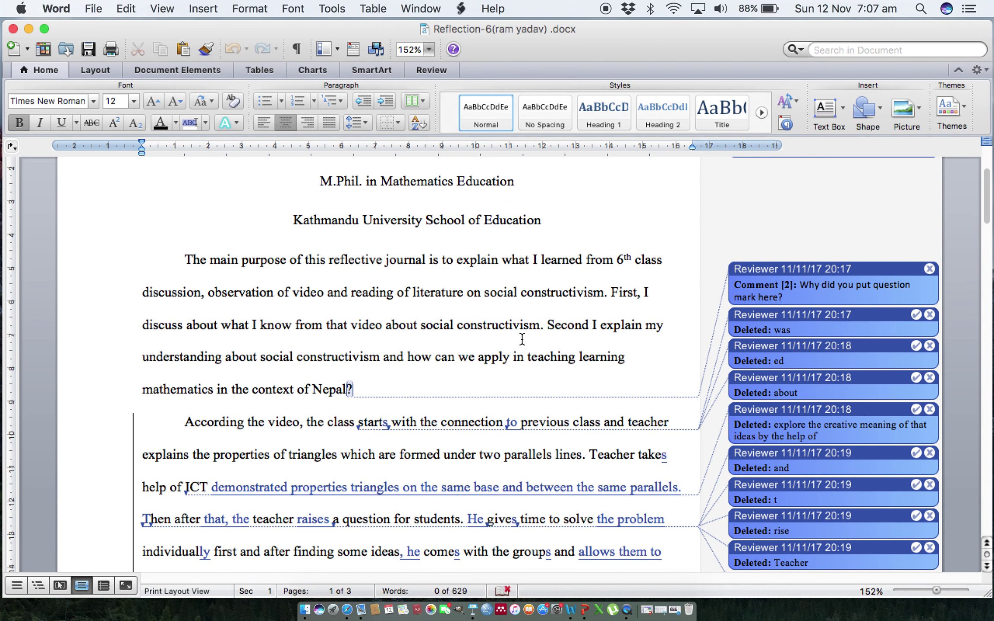
{"action": "scroll", "coordinate": [522, 338], "scroll_direction": "up", "scroll_amount": 5}
{"action": "scroll", "coordinate": [522, 339], "scroll_direction": "down", "scroll_amount": 3}
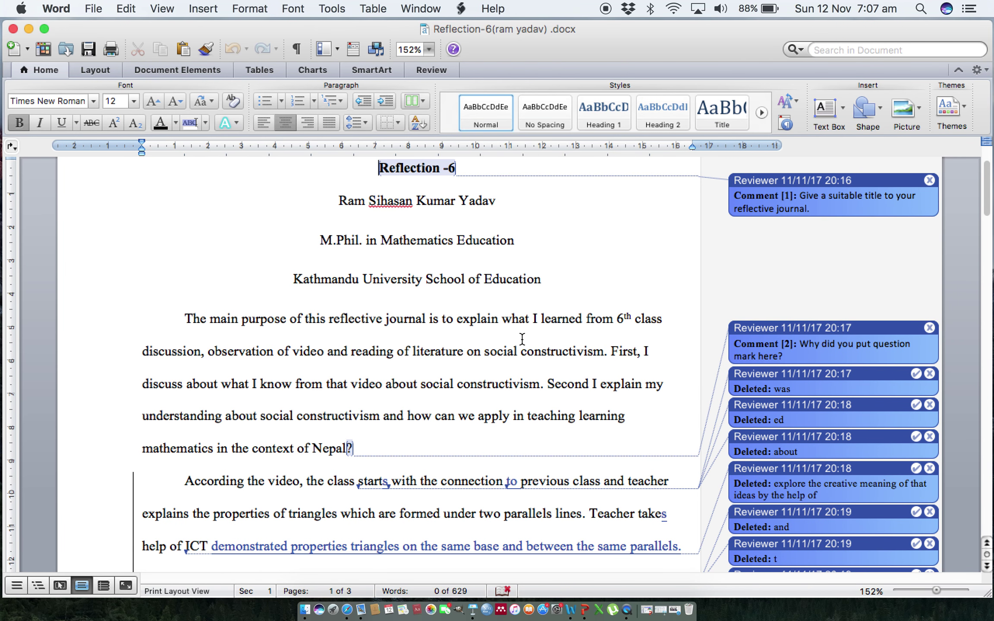
{"action": "scroll", "coordinate": [522, 339], "scroll_direction": "down", "scroll_amount": 1}
{"action": "scroll", "coordinate": [522, 339], "scroll_direction": "down", "scroll_amount": 5}
{"action": "scroll", "coordinate": [522, 339], "scroll_direction": "down", "scroll_amount": 2}
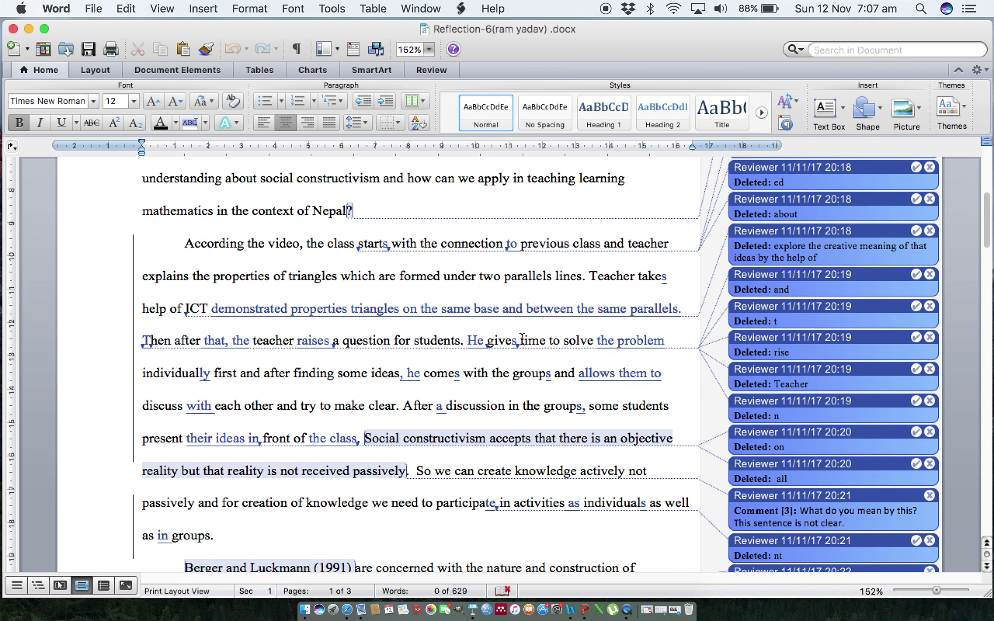
{"action": "scroll", "coordinate": [522, 338], "scroll_direction": "down", "scroll_amount": 4}
{"action": "scroll", "coordinate": [522, 339], "scroll_direction": "down", "scroll_amount": 1}
{"action": "scroll", "coordinate": [522, 338], "scroll_direction": "down", "scroll_amount": 10}
{"action": "scroll", "coordinate": [522, 339], "scroll_direction": "down", "scroll_amount": 10}
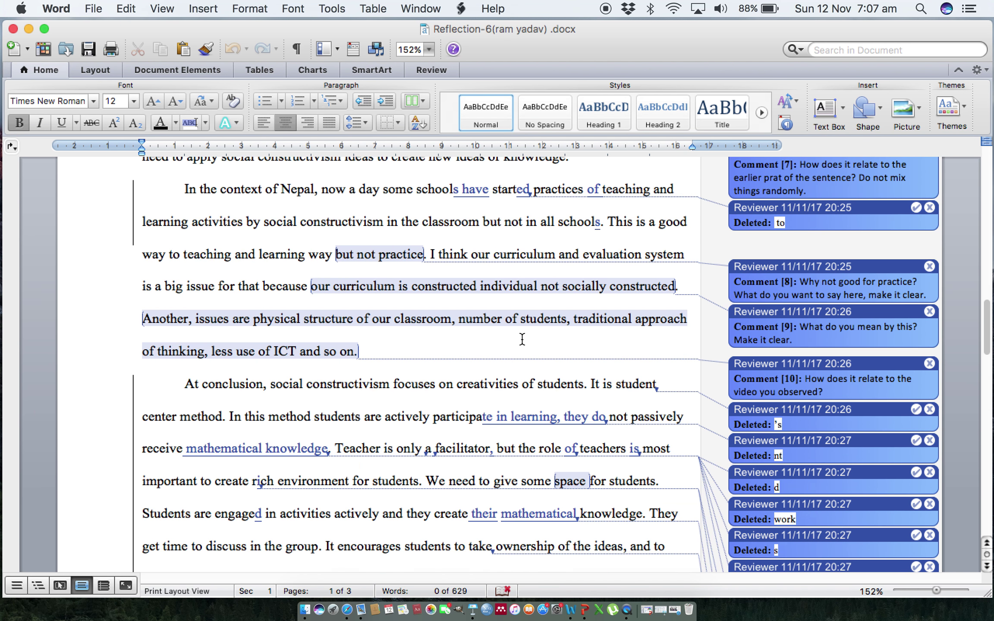
{"action": "scroll", "coordinate": [522, 338], "scroll_direction": "down", "scroll_amount": 5}
{"action": "scroll", "coordinate": [522, 339], "scroll_direction": "down", "scroll_amount": 7}
{"action": "scroll", "coordinate": [522, 338], "scroll_direction": "up", "scroll_amount": 11}
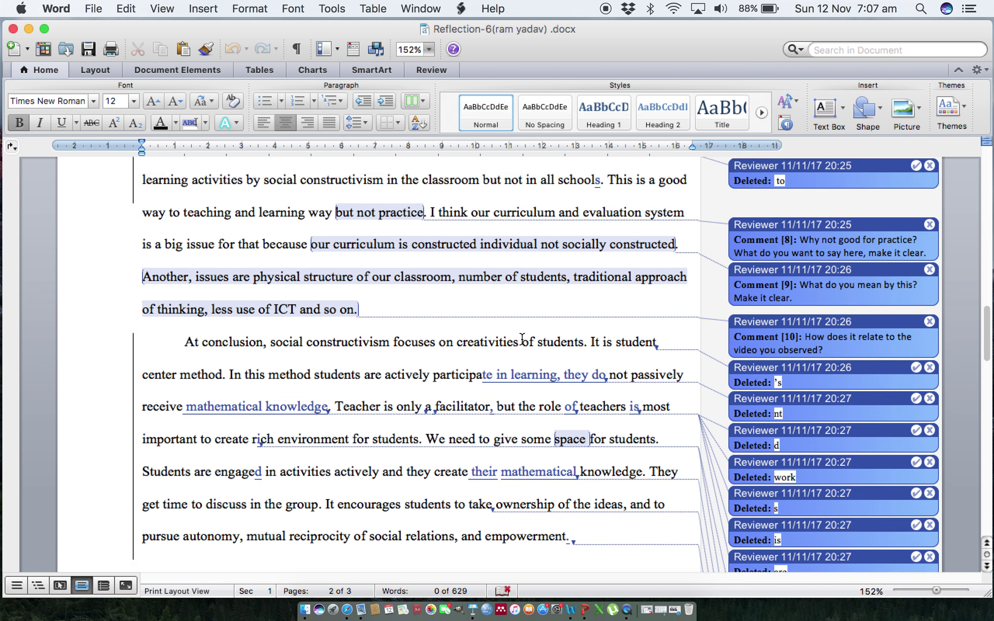
{"action": "scroll", "coordinate": [522, 339], "scroll_direction": "up", "scroll_amount": 2}
{"action": "scroll", "coordinate": [522, 339], "scroll_direction": "up", "scroll_amount": 15}
{"action": "scroll", "coordinate": [248, 275], "scroll_direction": "up", "scroll_amount": 8}
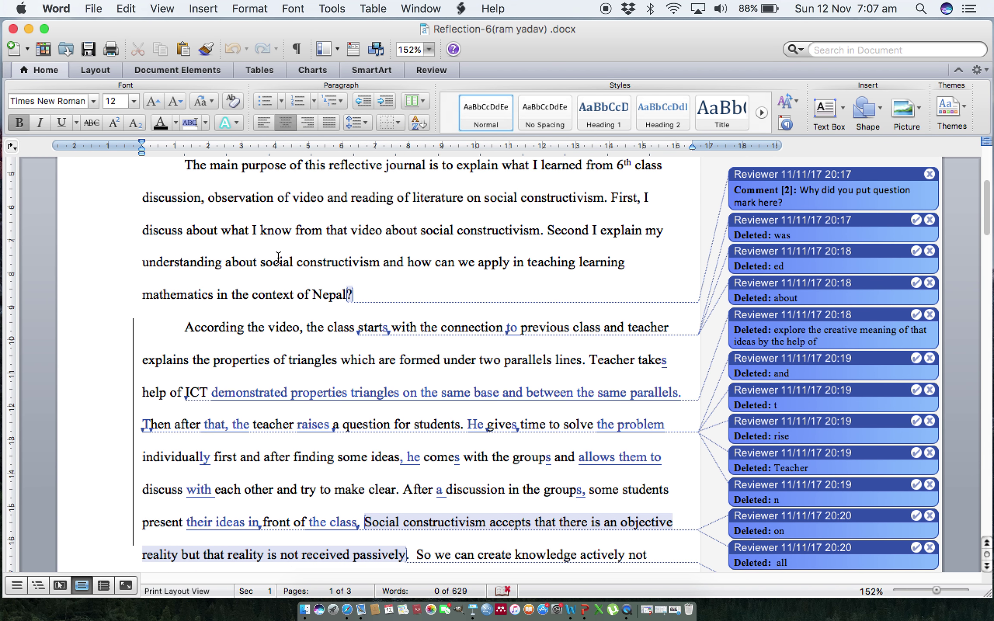
{"action": "left_click", "coordinate": [13, 28]}
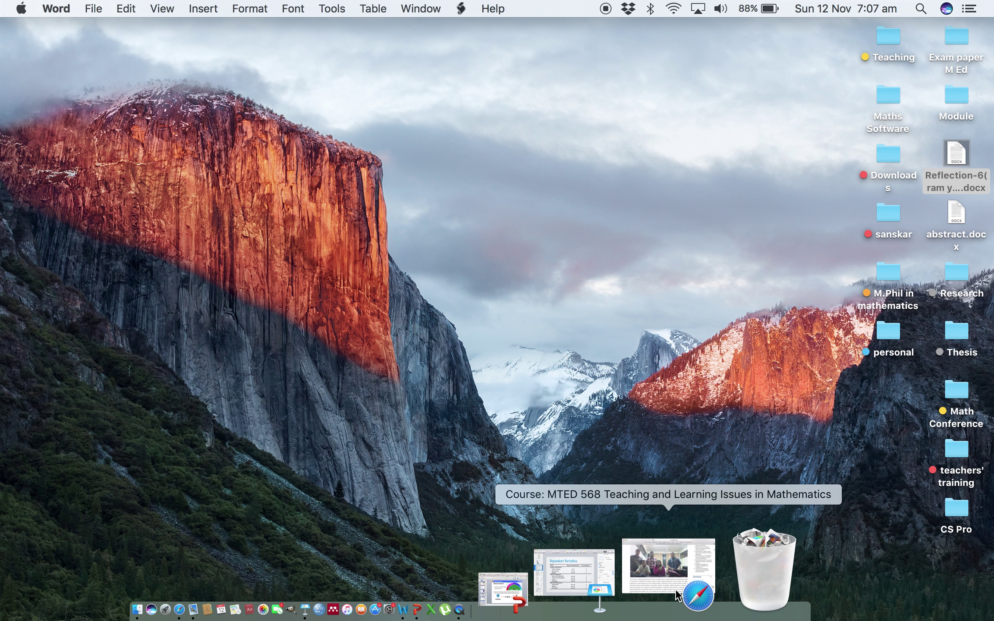
- Bring Safari back to the MTED 568 course page and open Reflective Journal 6
{"action": "left_click", "coordinate": [675, 583]}
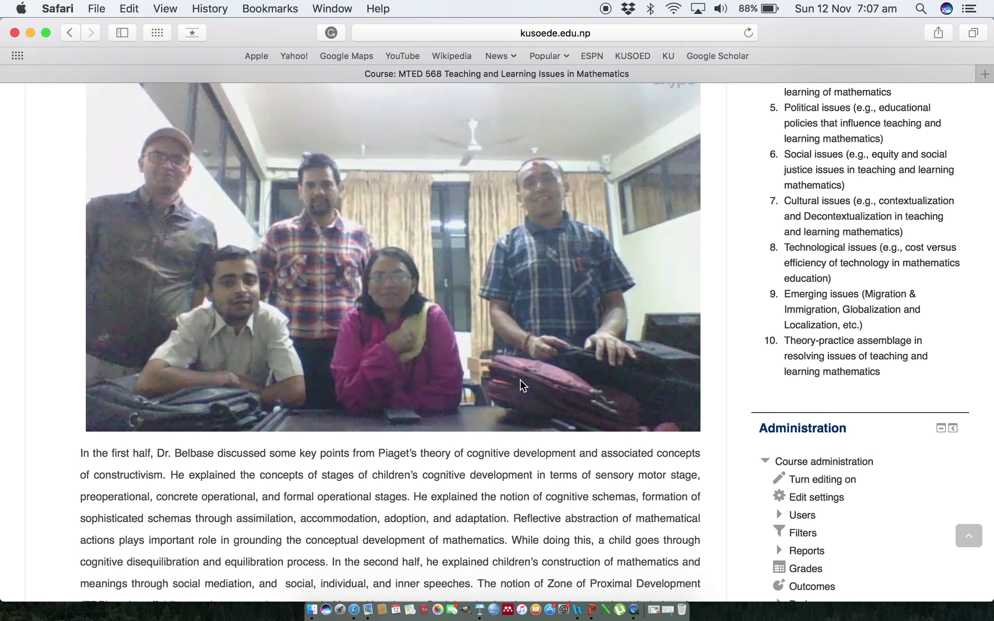
{"action": "scroll", "coordinate": [520, 384], "scroll_direction": "down", "scroll_amount": 1}
{"action": "scroll", "coordinate": [520, 385], "scroll_direction": "down", "scroll_amount": 7}
{"action": "scroll", "coordinate": [520, 385], "scroll_direction": "down", "scroll_amount": 1}
{"action": "scroll", "coordinate": [520, 385], "scroll_direction": "down", "scroll_amount": 3}
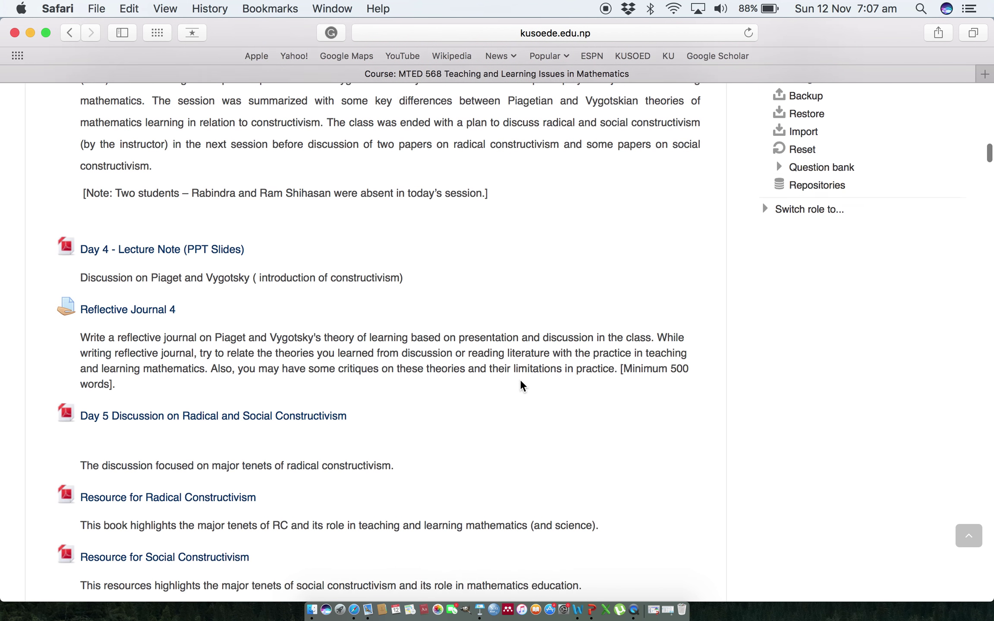
{"action": "scroll", "coordinate": [520, 385], "scroll_direction": "down", "scroll_amount": 2}
{"action": "scroll", "coordinate": [521, 385], "scroll_direction": "down", "scroll_amount": 5}
{"action": "scroll", "coordinate": [520, 385], "scroll_direction": "down", "scroll_amount": 6}
{"action": "scroll", "coordinate": [520, 385], "scroll_direction": "down", "scroll_amount": 6}
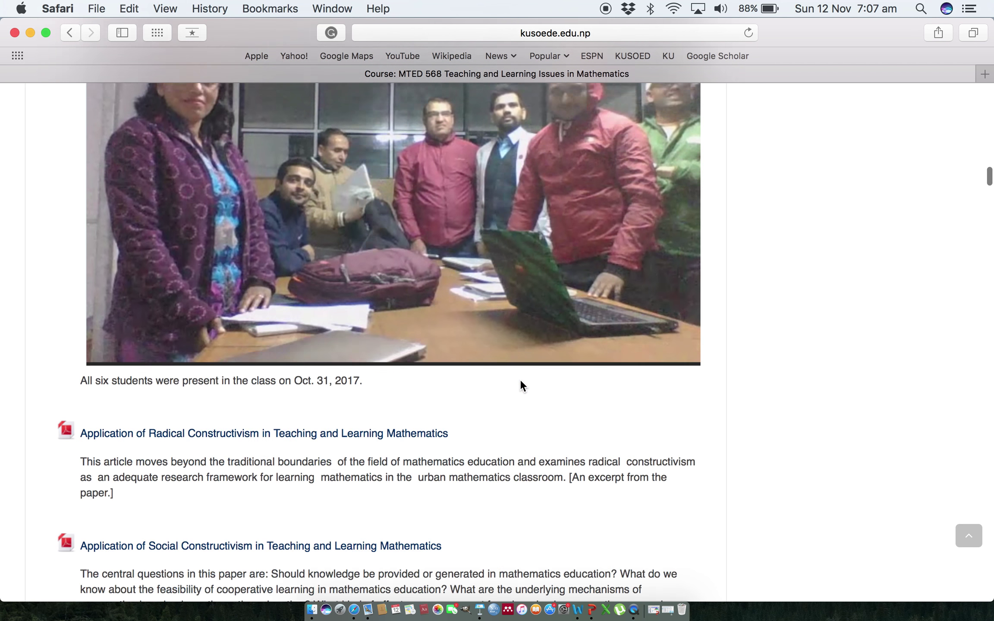
{"action": "scroll", "coordinate": [520, 384], "scroll_direction": "down", "scroll_amount": 4}
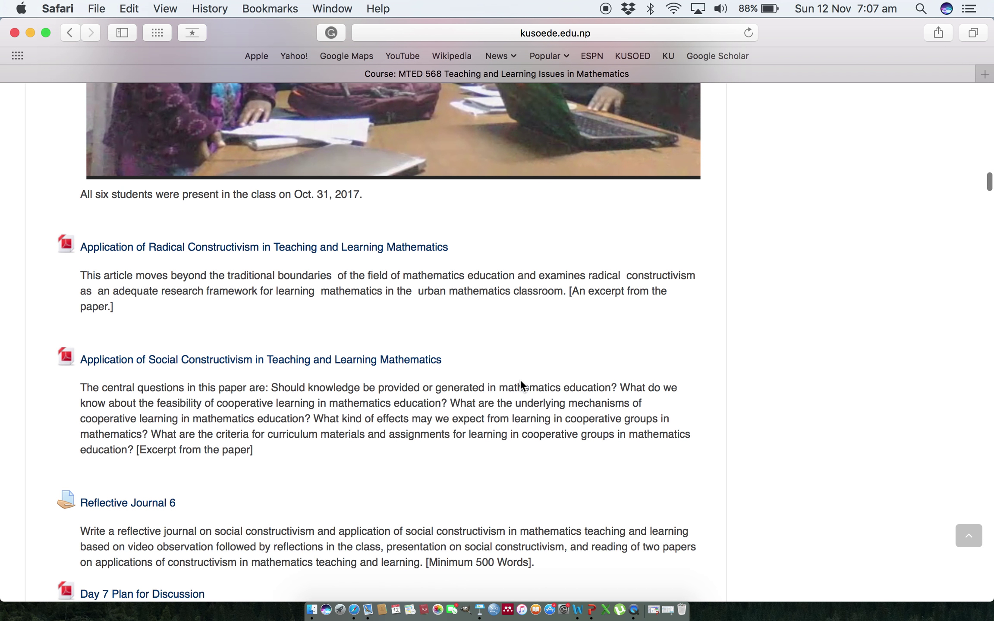
{"action": "scroll", "coordinate": [520, 381], "scroll_direction": "down", "scroll_amount": 2}
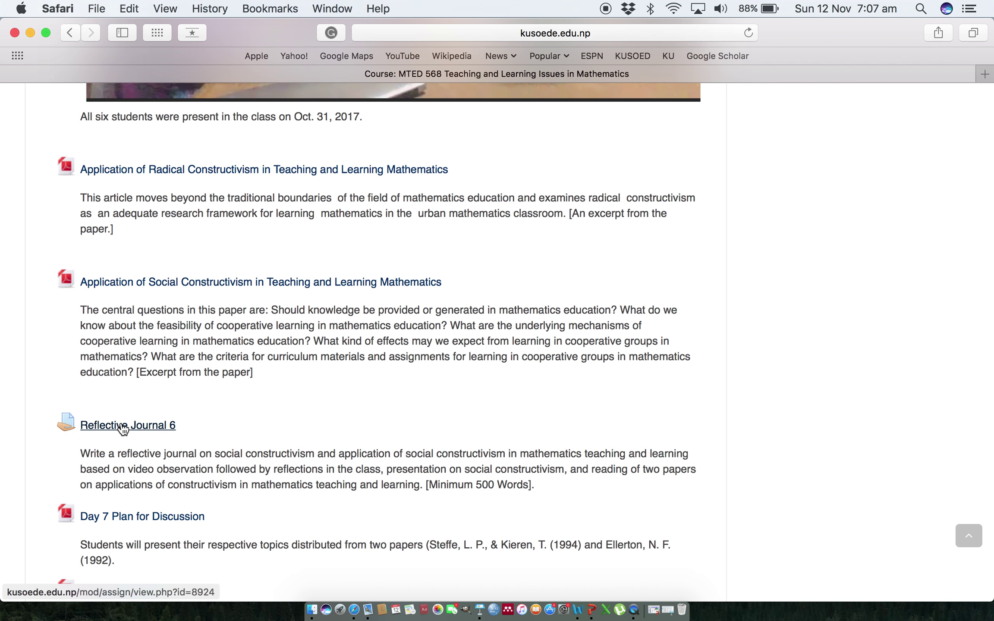
{"action": "left_click", "coordinate": [122, 426]}
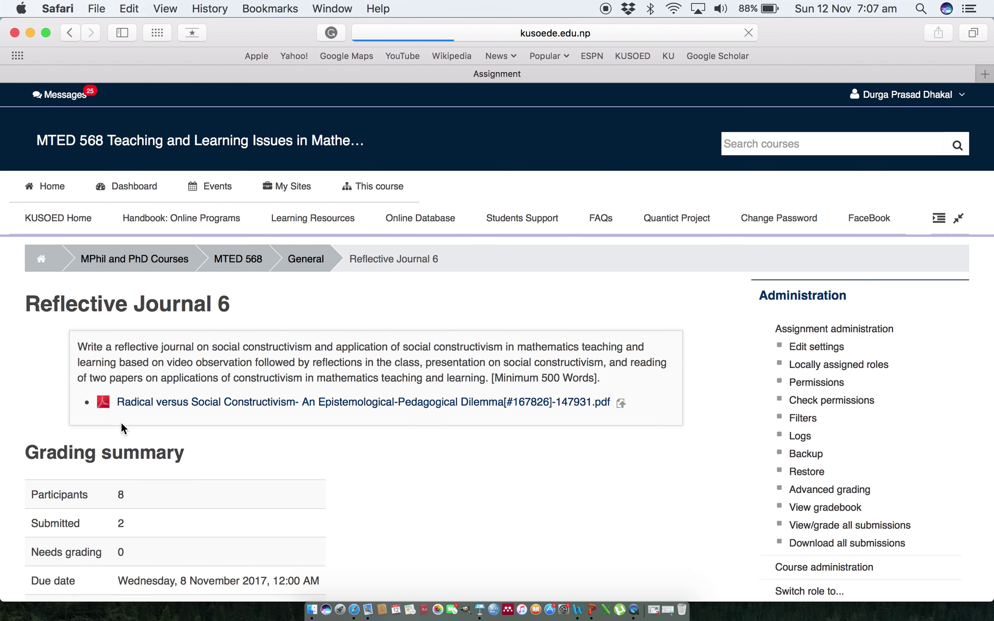
- Open View/grade all submissions and scroll to the student graded 80.00 / 100.00
{"action": "scroll", "coordinate": [435, 495], "scroll_direction": "down", "scroll_amount": 1}
{"action": "scroll", "coordinate": [435, 495], "scroll_direction": "down", "scroll_amount": 4}
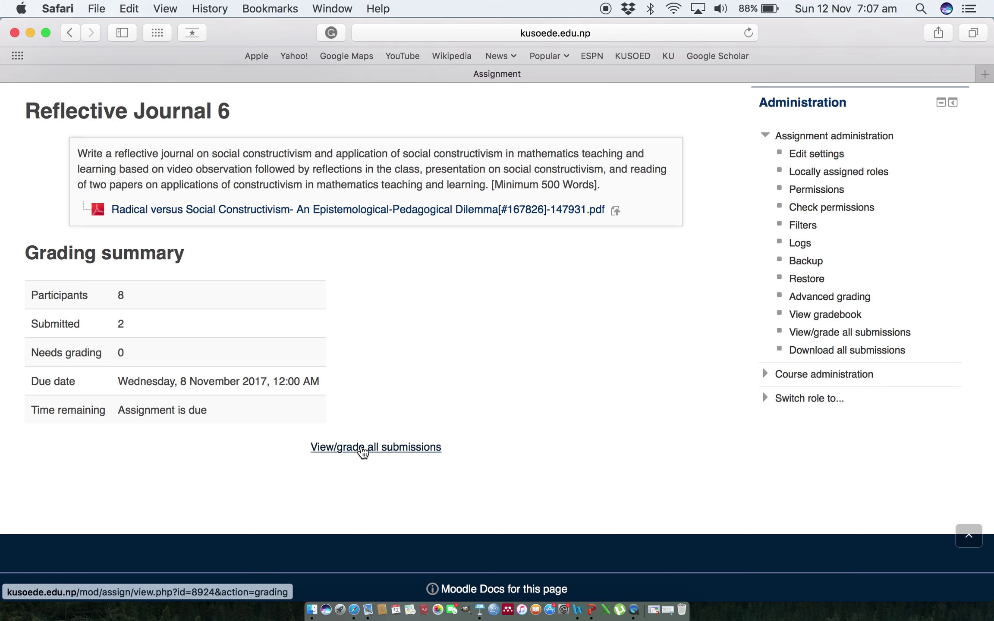
{"action": "left_click", "coordinate": [363, 448]}
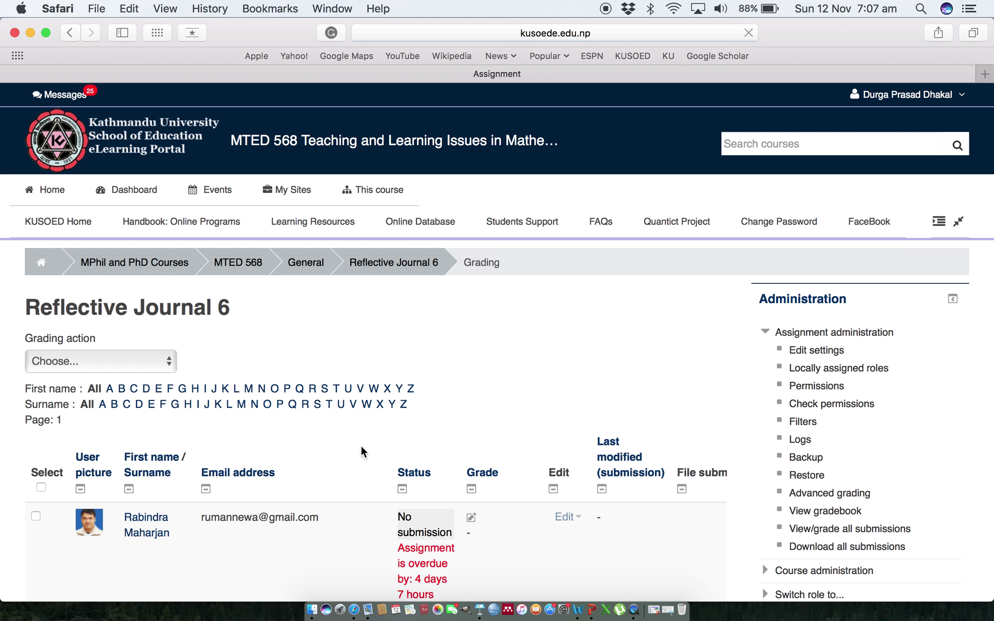
{"action": "scroll", "coordinate": [363, 451], "scroll_direction": "down", "scroll_amount": 4}
{"action": "scroll", "coordinate": [362, 450], "scroll_direction": "down", "scroll_amount": 3}
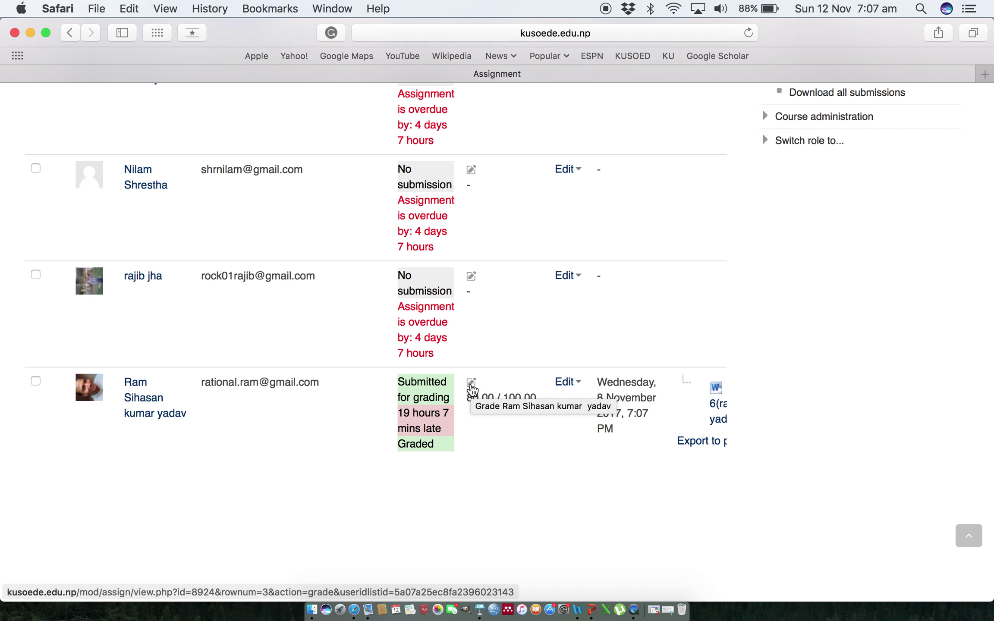
- Open the grading page for the submitted Reflection-6 file, showing its 80.00 grade
{"action": "left_click", "coordinate": [471, 383]}
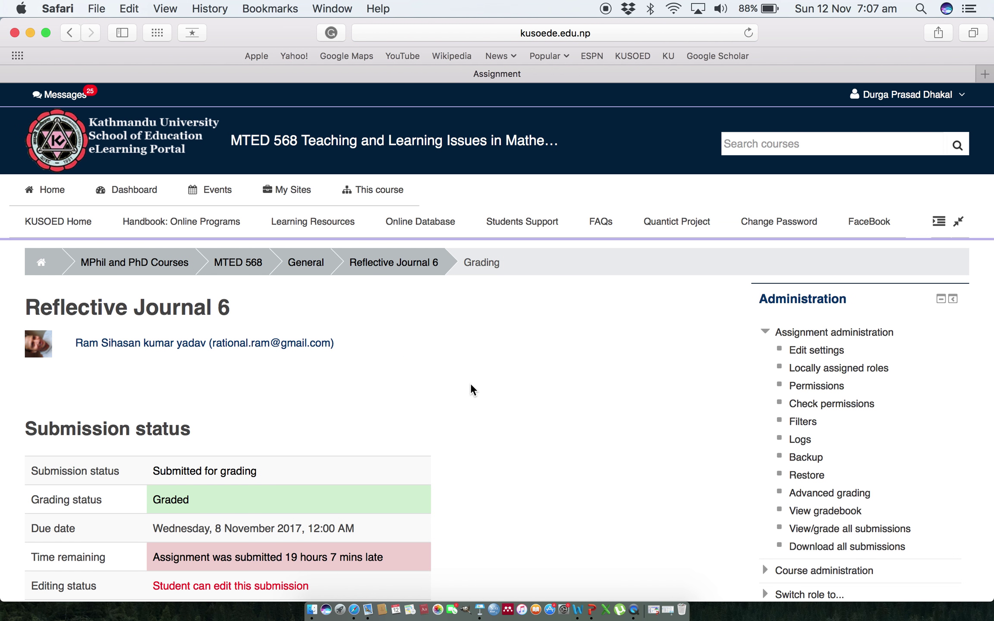
{"action": "scroll", "coordinate": [470, 382], "scroll_direction": "down", "scroll_amount": 4}
{"action": "scroll", "coordinate": [471, 382], "scroll_direction": "down", "scroll_amount": 5}
{"action": "scroll", "coordinate": [470, 382], "scroll_direction": "down", "scroll_amount": 1}
{"action": "scroll", "coordinate": [471, 383], "scroll_direction": "down", "scroll_amount": 5}
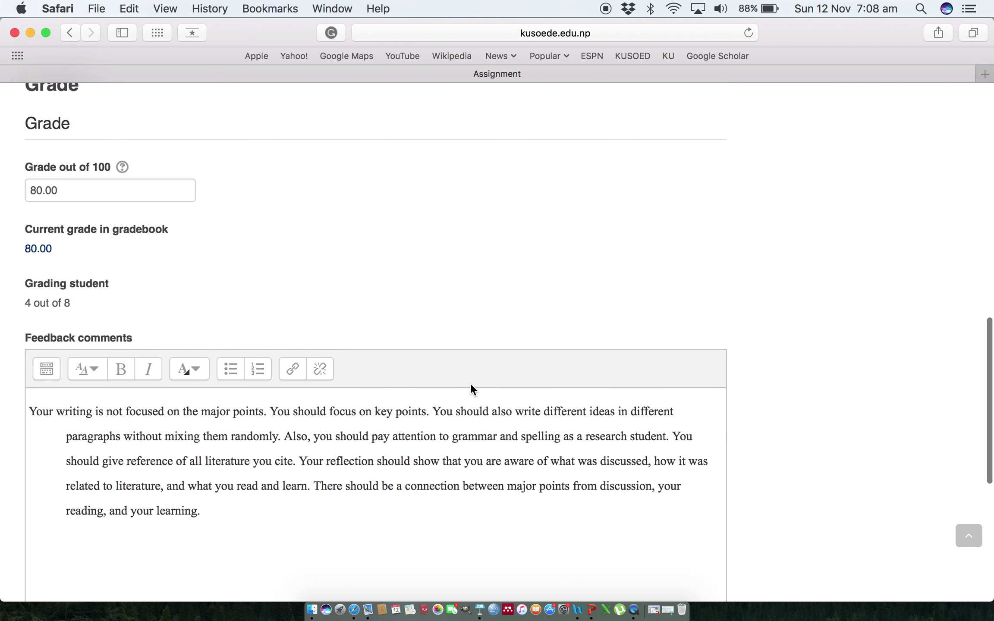
{"action": "scroll", "coordinate": [471, 382], "scroll_direction": "down", "scroll_amount": 3}
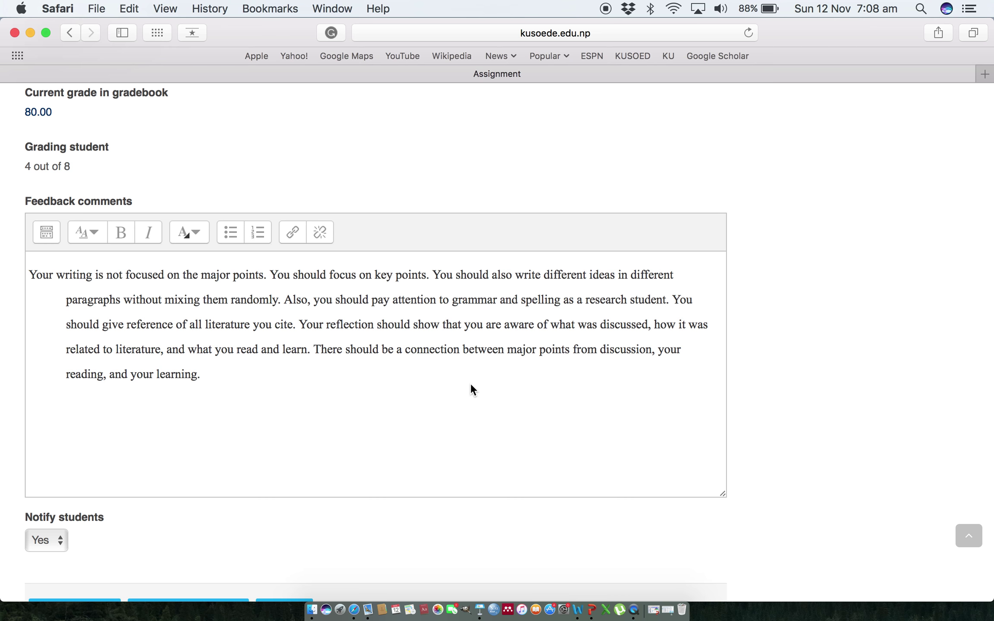
- Activate the Feedback comments editor and expand its full formatting toolbar
{"action": "left_click", "coordinate": [179, 392]}
{"action": "left_click", "coordinate": [47, 233]}
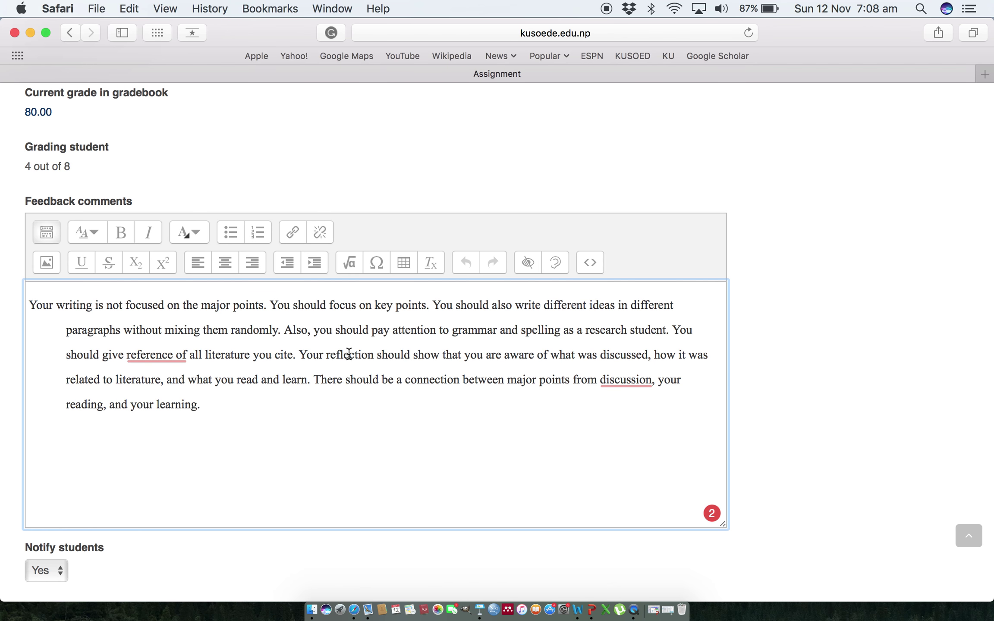
{"action": "scroll", "coordinate": [384, 462], "scroll_direction": "down", "scroll_amount": 5}
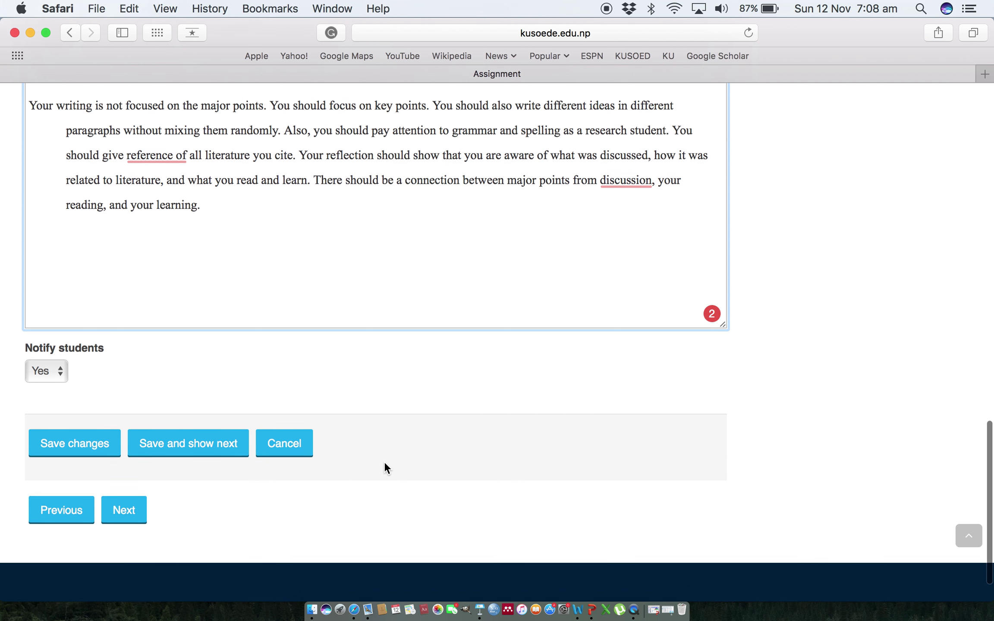
{"action": "scroll", "coordinate": [385, 462], "scroll_direction": "up", "scroll_amount": 6}
{"action": "scroll", "coordinate": [384, 462], "scroll_direction": "up", "scroll_amount": 4}
{"action": "scroll", "coordinate": [384, 468], "scroll_direction": "up", "scroll_amount": 5}
- Go back to the MTED 568 course page from the grading page
{"action": "scroll", "coordinate": [385, 468], "scroll_direction": "up", "scroll_amount": 8}
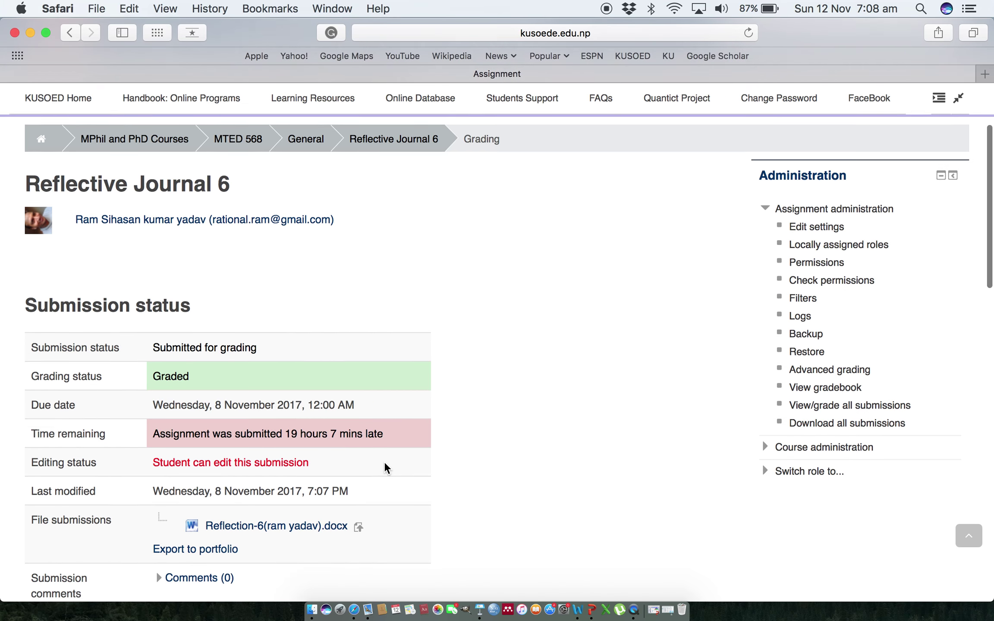
{"action": "scroll", "coordinate": [384, 468], "scroll_direction": "up", "scroll_amount": 1}
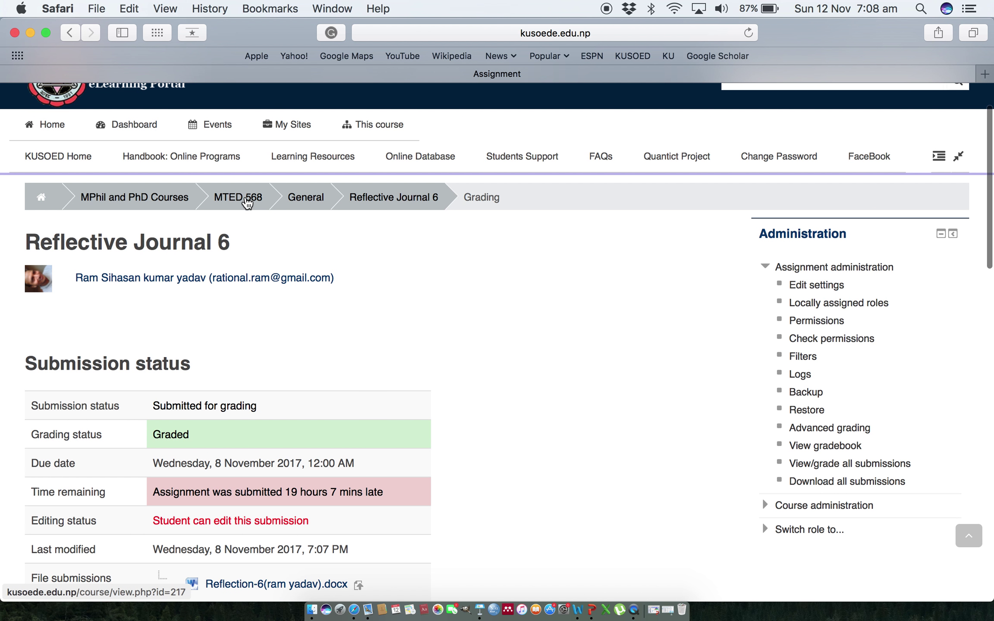
{"action": "left_click", "coordinate": [246, 198]}
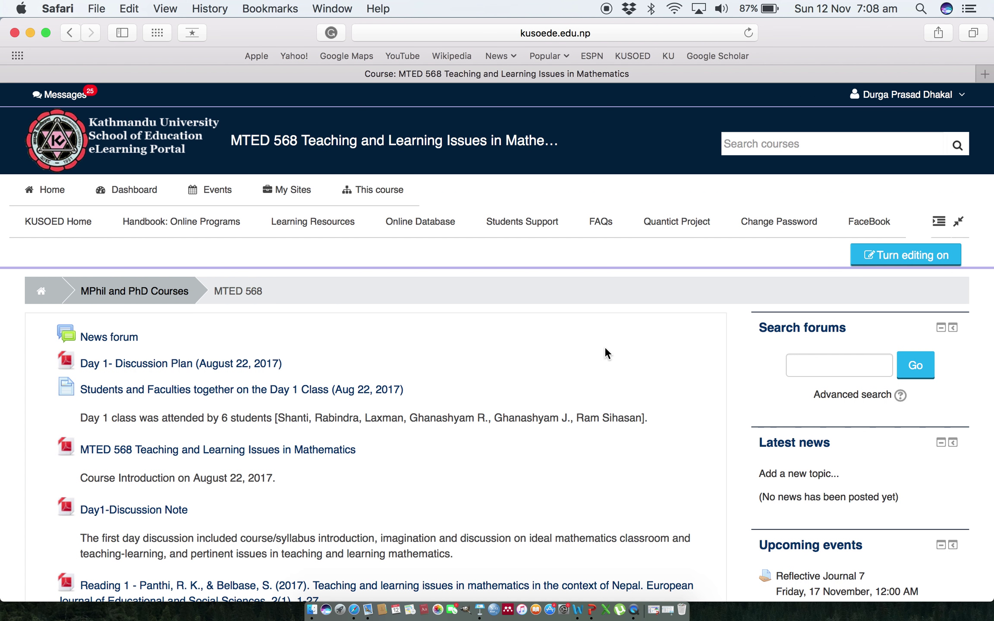
{"action": "scroll", "coordinate": [604, 350], "scroll_direction": "down", "scroll_amount": 4}
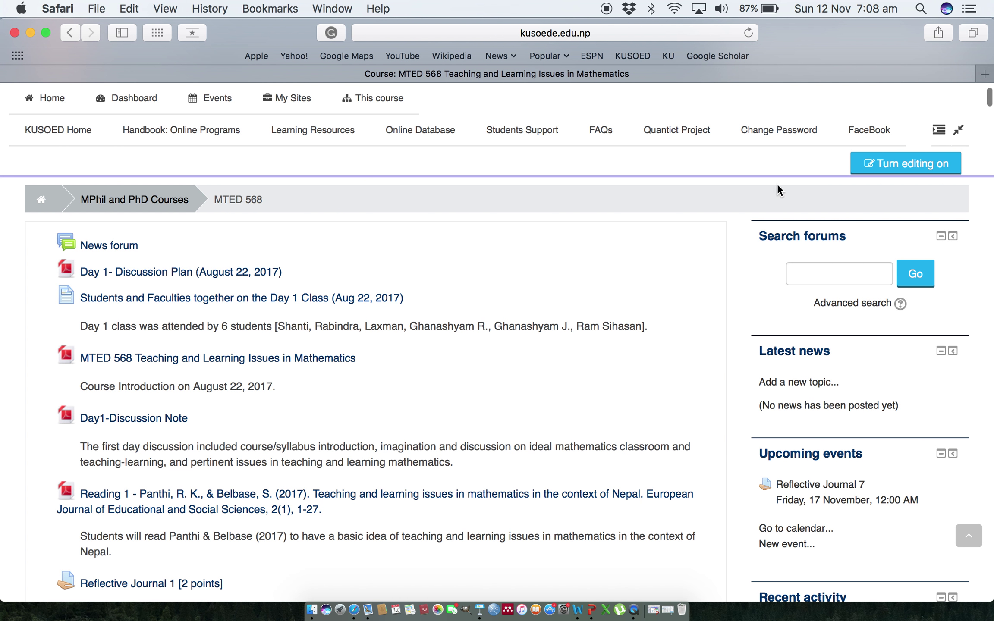
- Turn editing on and scroll down to the Reflective Journal 6 assignment
{"action": "left_click", "coordinate": [886, 168]}
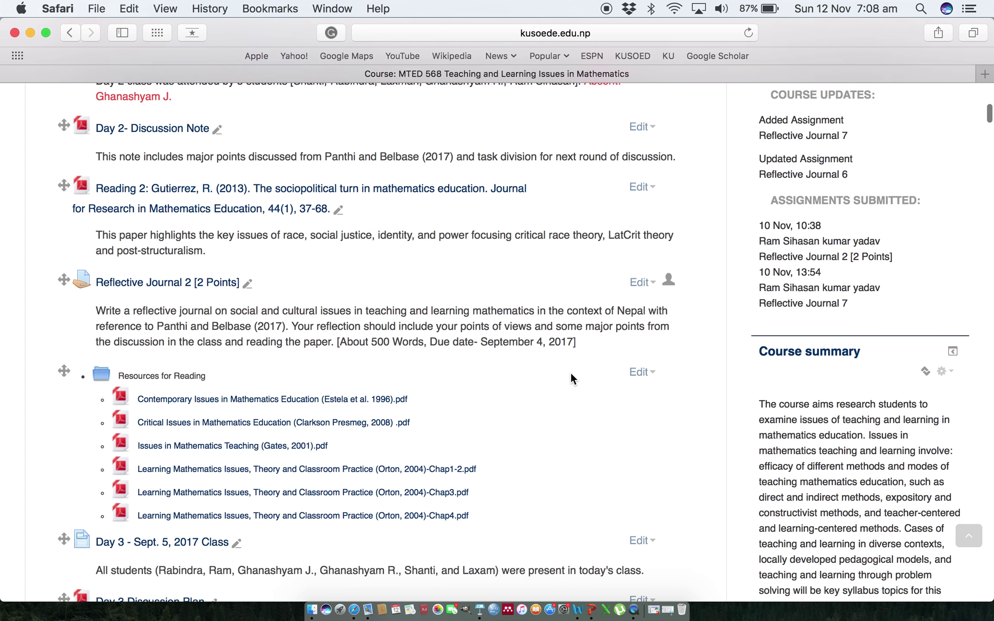
{"action": "scroll", "coordinate": [570, 373], "scroll_direction": "down", "scroll_amount": 5}
{"action": "scroll", "coordinate": [570, 374], "scroll_direction": "down", "scroll_amount": 6}
{"action": "scroll", "coordinate": [571, 374], "scroll_direction": "down", "scroll_amount": 5}
{"action": "scroll", "coordinate": [571, 374], "scroll_direction": "down", "scroll_amount": 5}
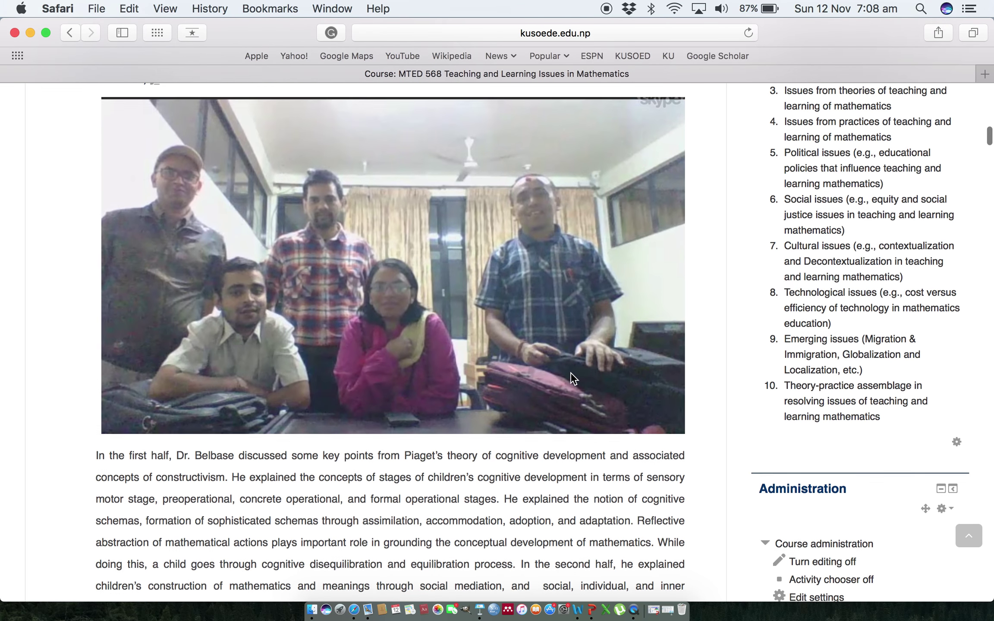
{"action": "scroll", "coordinate": [570, 372], "scroll_direction": "down", "scroll_amount": 5}
{"action": "scroll", "coordinate": [570, 371], "scroll_direction": "down", "scroll_amount": 5}
{"action": "scroll", "coordinate": [569, 371], "scroll_direction": "down", "scroll_amount": 4}
{"action": "scroll", "coordinate": [569, 372], "scroll_direction": "down", "scroll_amount": 3}
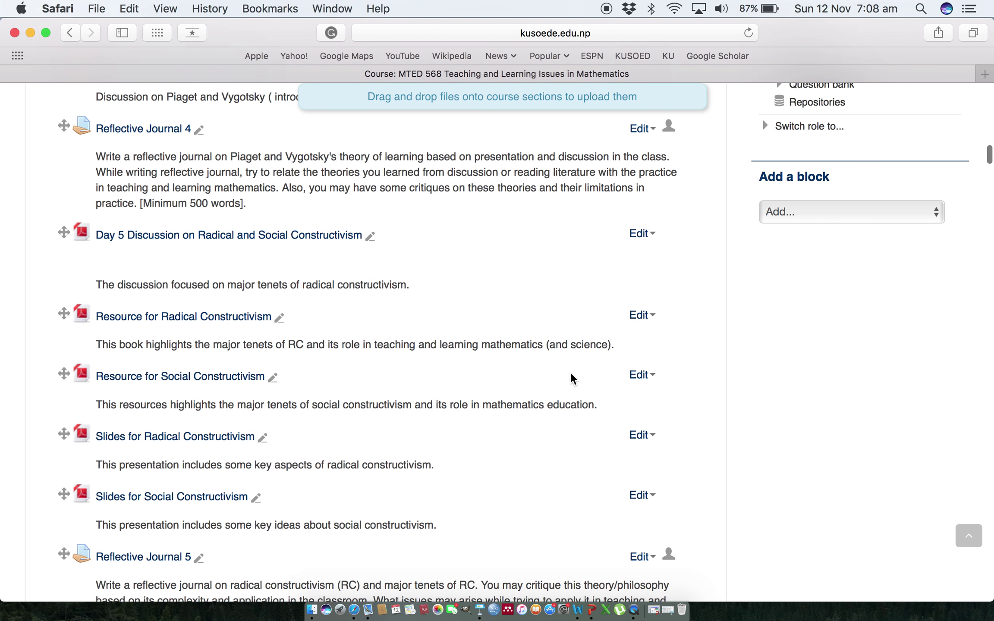
{"action": "scroll", "coordinate": [571, 373], "scroll_direction": "down", "scroll_amount": 5}
{"action": "scroll", "coordinate": [571, 374], "scroll_direction": "down", "scroll_amount": 4}
{"action": "scroll", "coordinate": [571, 374], "scroll_direction": "down", "scroll_amount": 5}
{"action": "scroll", "coordinate": [571, 374], "scroll_direction": "down", "scroll_amount": 4}
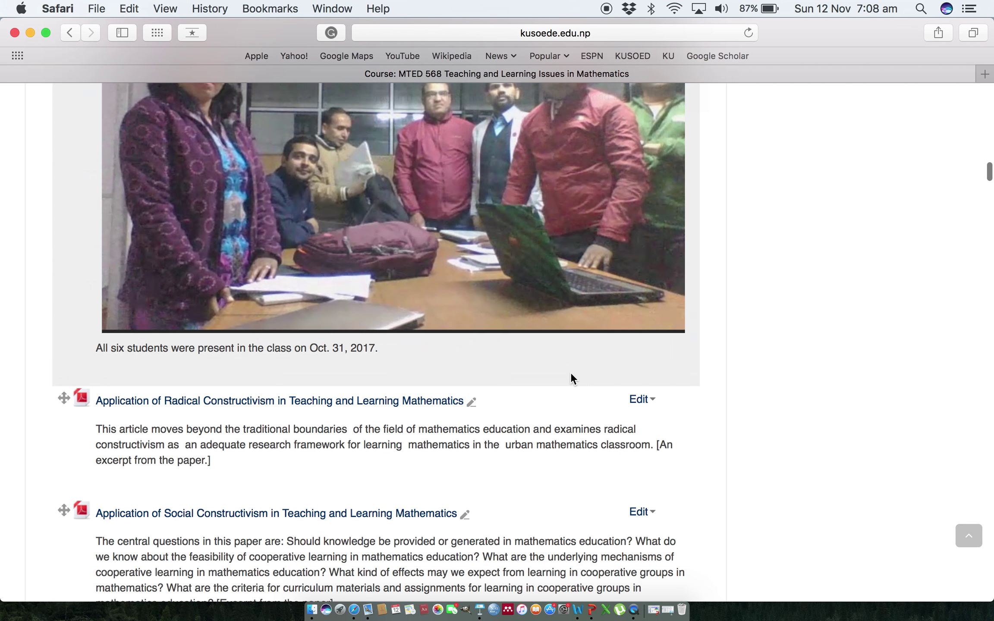
{"action": "scroll", "coordinate": [570, 373], "scroll_direction": "down", "scroll_amount": 5}
{"action": "scroll", "coordinate": [571, 374], "scroll_direction": "down", "scroll_amount": 4}
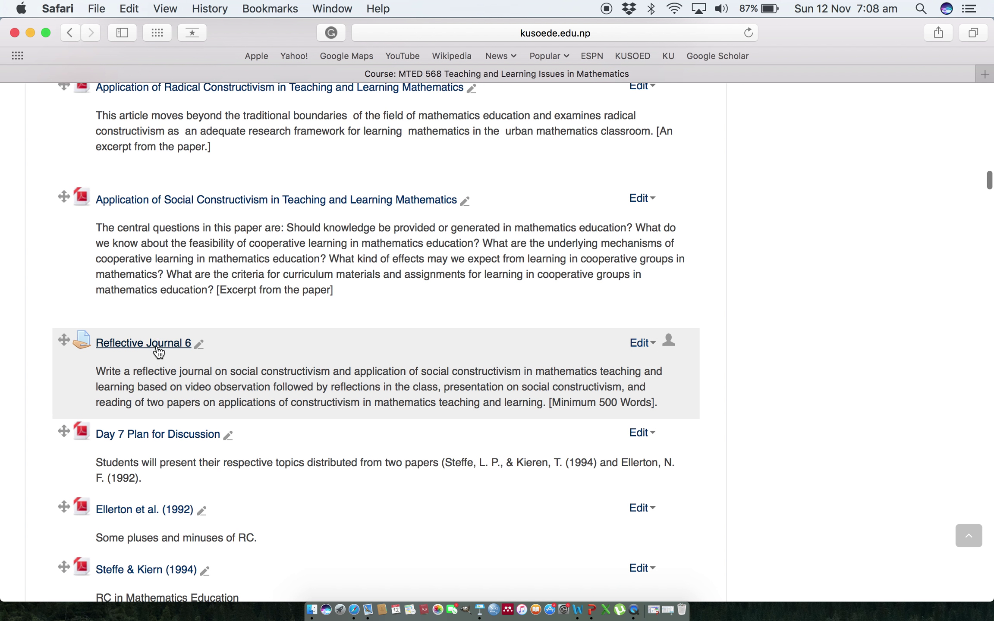
- Open Reflective Journal 6's settings and expand Feedback types to enable Feedback files
{"action": "left_click", "coordinate": [648, 351]}
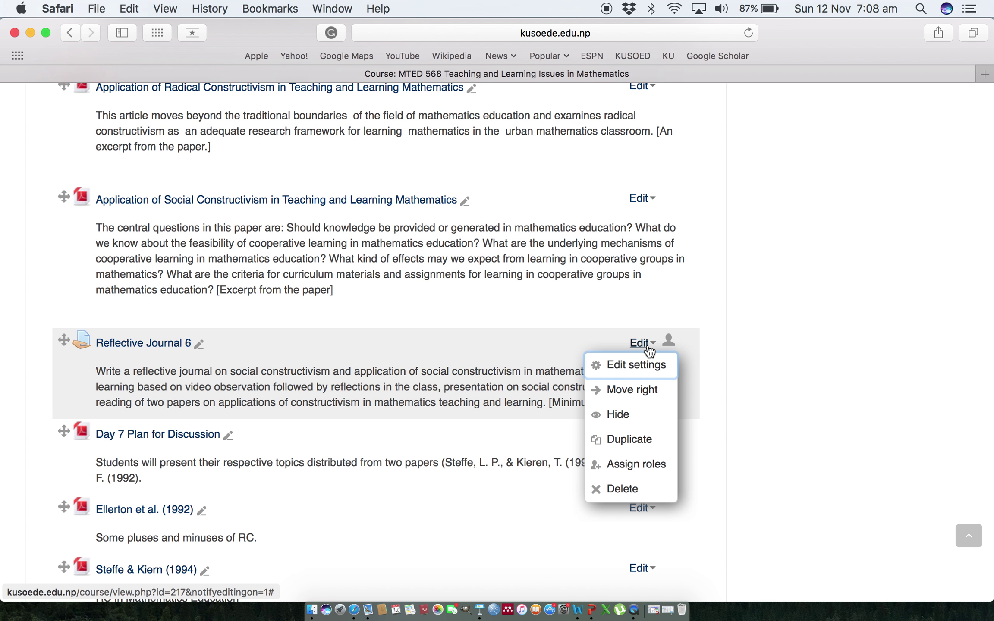
{"action": "left_click", "coordinate": [634, 369]}
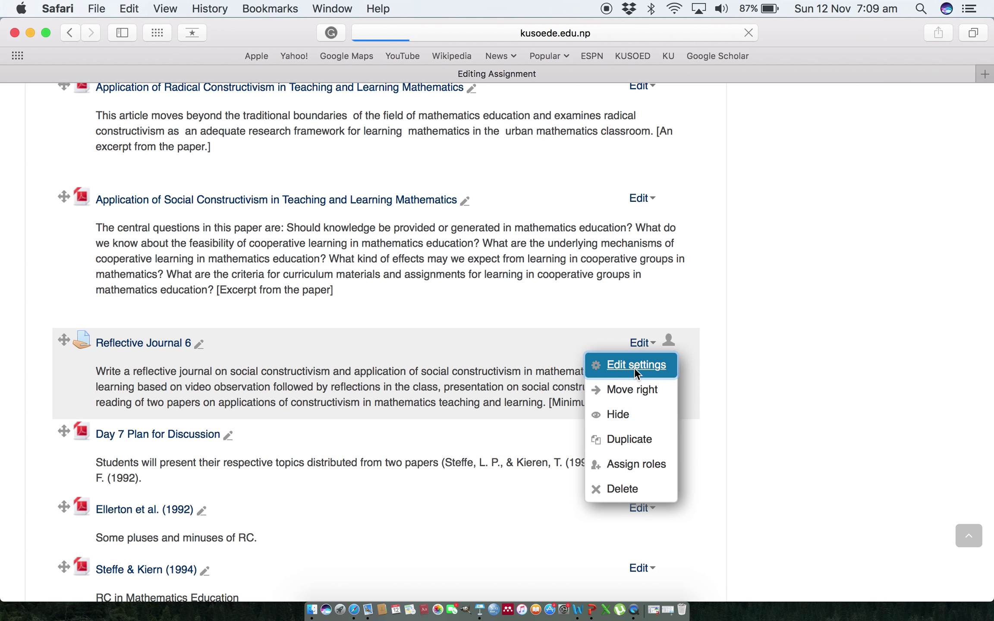
{"action": "scroll", "coordinate": [634, 369], "scroll_direction": "down", "scroll_amount": 3}
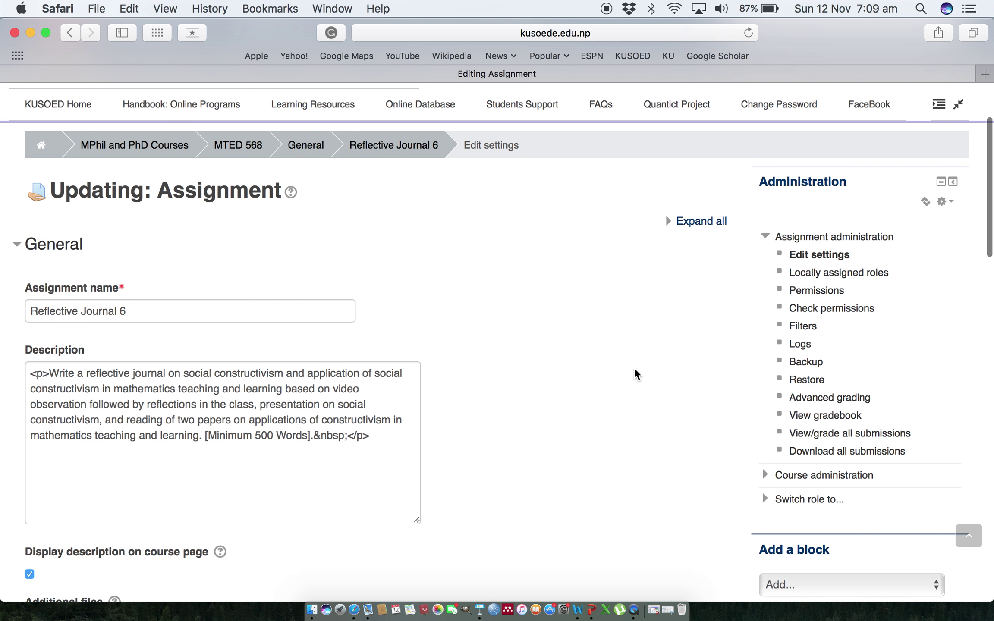
{"action": "scroll", "coordinate": [634, 369], "scroll_direction": "down", "scroll_amount": 4}
{"action": "scroll", "coordinate": [634, 370], "scroll_direction": "down", "scroll_amount": 2}
{"action": "scroll", "coordinate": [634, 370], "scroll_direction": "down", "scroll_amount": 4}
{"action": "scroll", "coordinate": [635, 370], "scroll_direction": "down", "scroll_amount": 4}
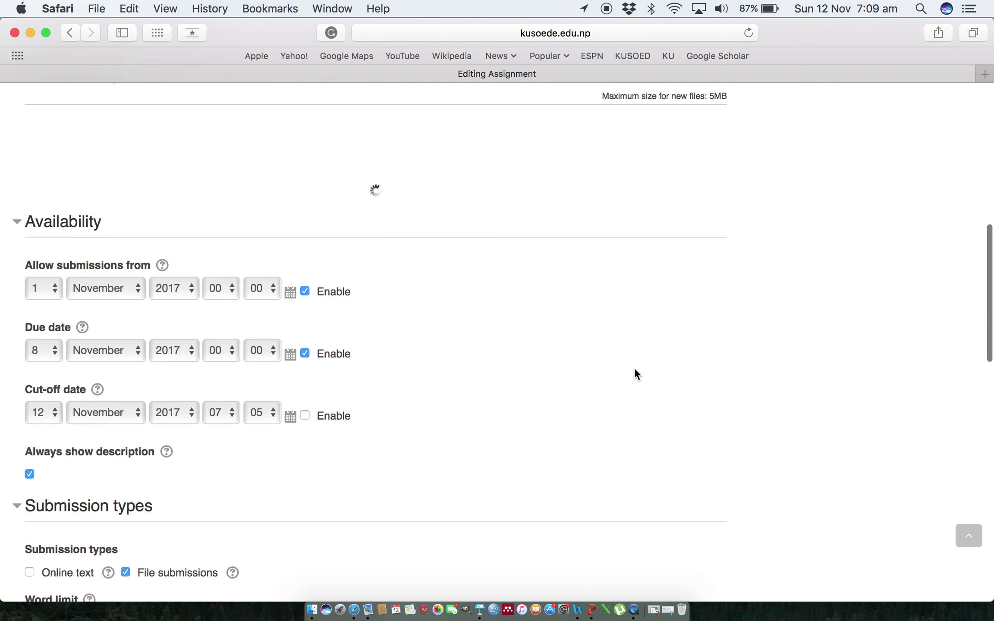
{"action": "scroll", "coordinate": [634, 367], "scroll_direction": "down", "scroll_amount": 2}
{"action": "scroll", "coordinate": [634, 367], "scroll_direction": "down", "scroll_amount": 2}
{"action": "scroll", "coordinate": [634, 367], "scroll_direction": "down", "scroll_amount": 4}
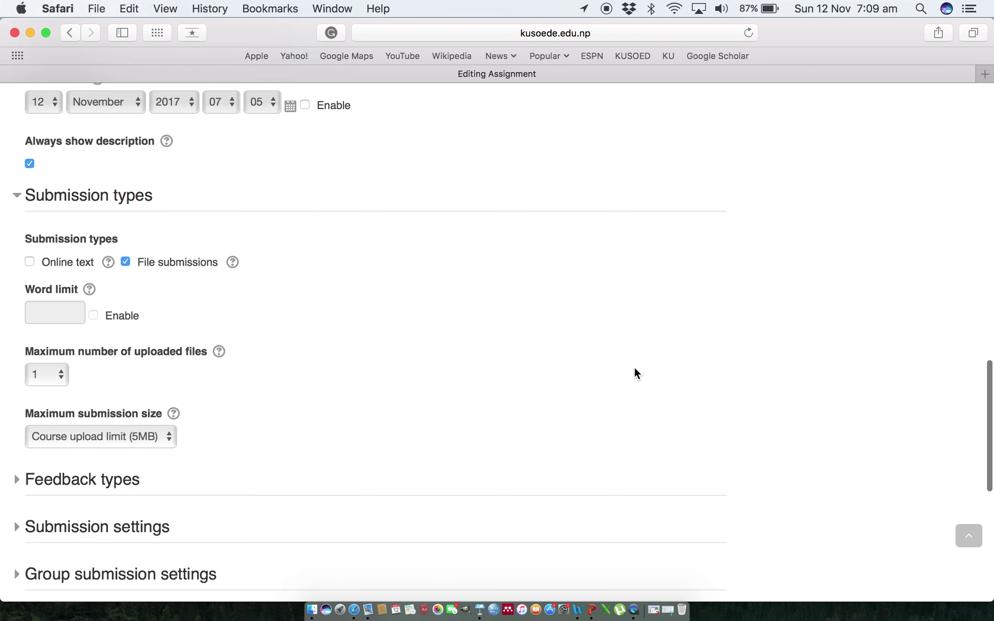
{"action": "scroll", "coordinate": [634, 374], "scroll_direction": "down", "scroll_amount": 3}
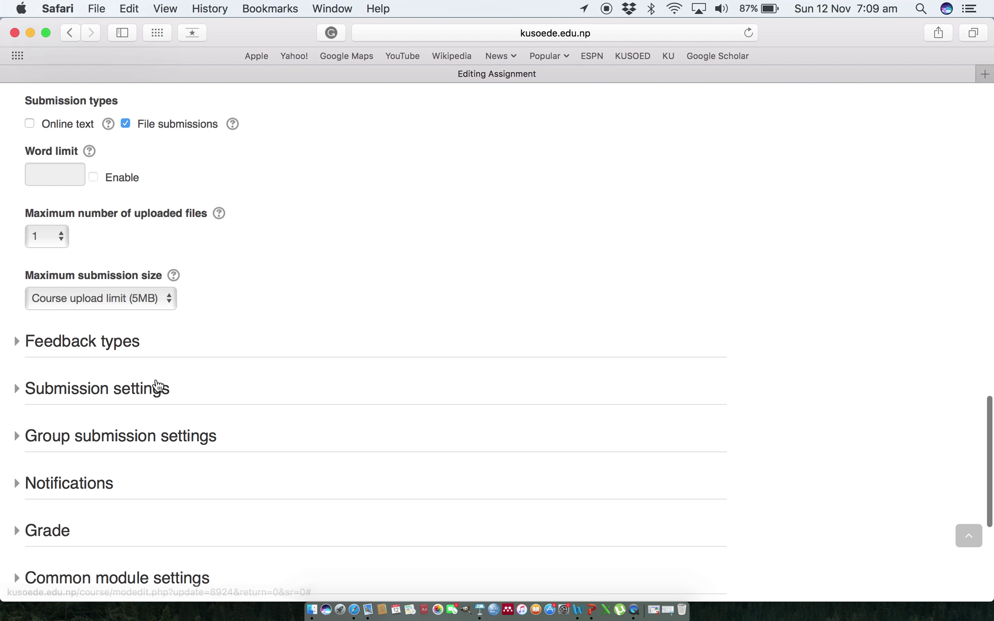
{"action": "left_click", "coordinate": [99, 345]}
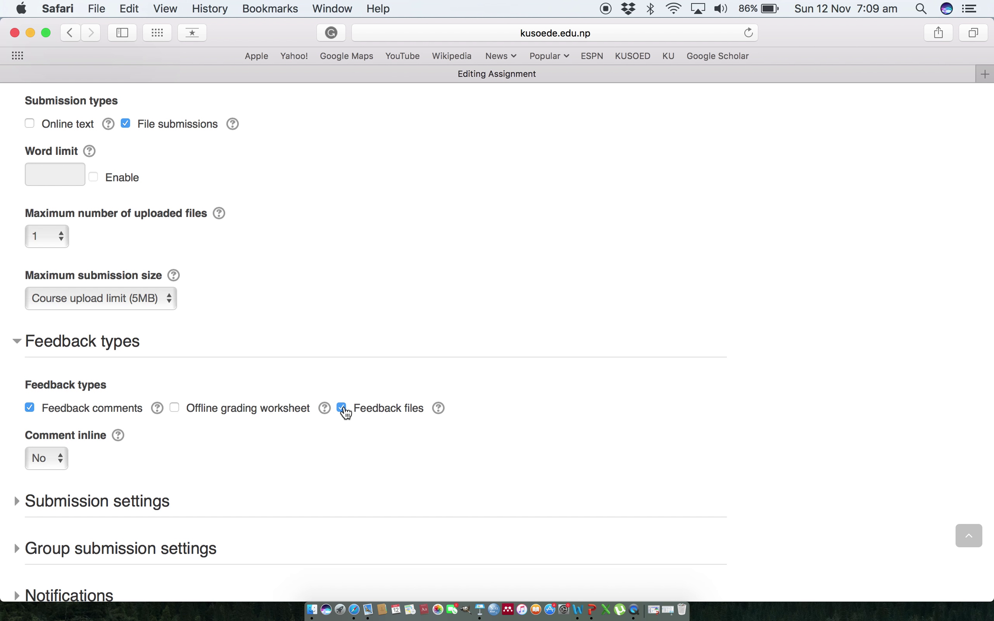
{"action": "scroll", "coordinate": [425, 445], "scroll_direction": "down", "scroll_amount": 7}
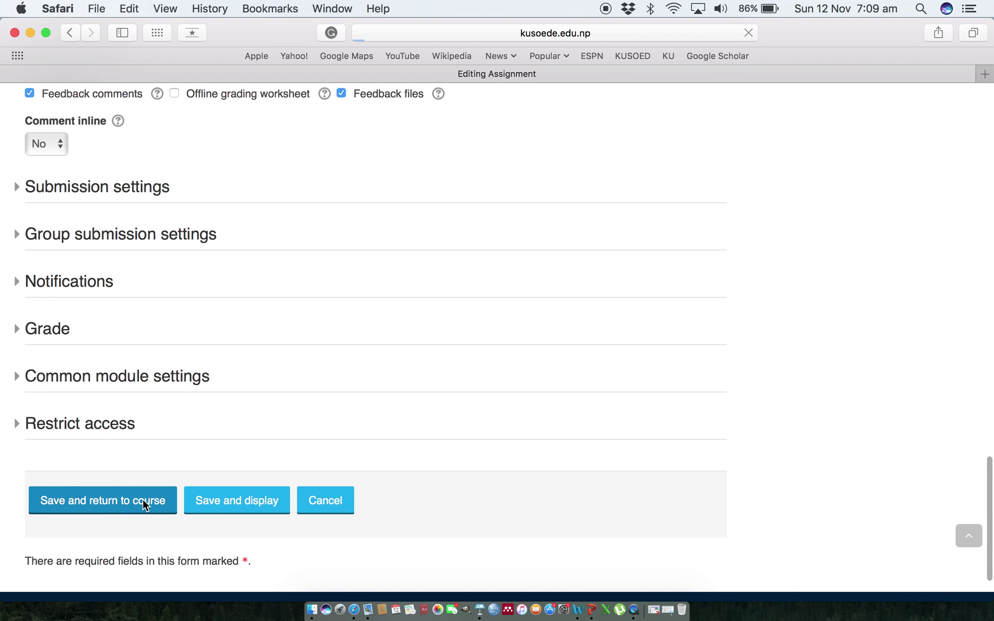
- Save the assignment settings, return to the course, and scroll down to Reflective Journal 6
{"action": "left_click", "coordinate": [143, 503]}
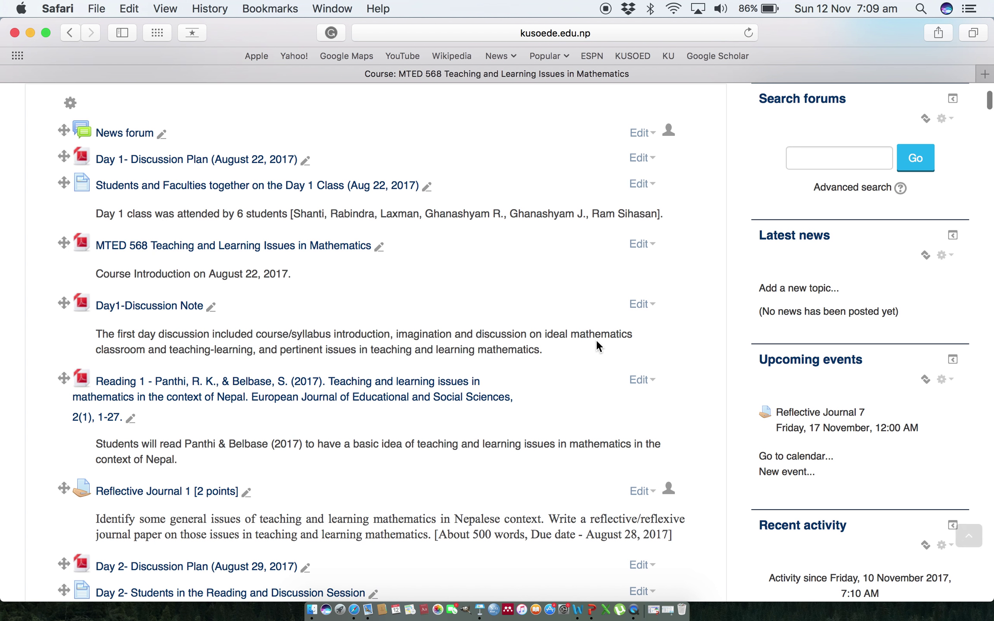
{"action": "scroll", "coordinate": [596, 339], "scroll_direction": "up", "scroll_amount": 2}
{"action": "scroll", "coordinate": [595, 339], "scroll_direction": "up", "scroll_amount": 5}
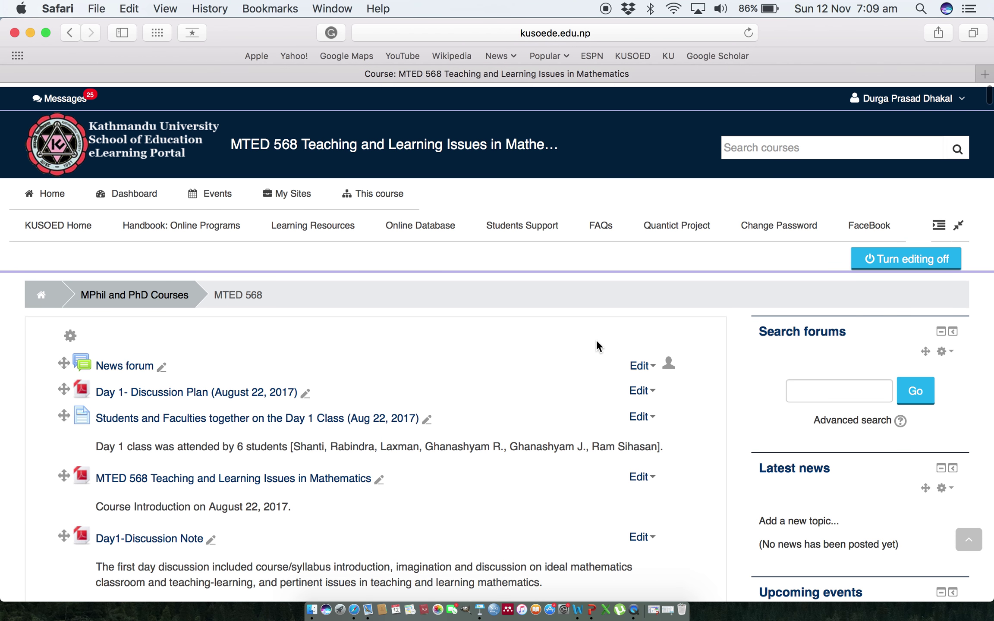
{"action": "scroll", "coordinate": [595, 340], "scroll_direction": "down", "scroll_amount": 2}
{"action": "scroll", "coordinate": [596, 339], "scroll_direction": "down", "scroll_amount": 5}
{"action": "scroll", "coordinate": [596, 339], "scroll_direction": "down", "scroll_amount": 7}
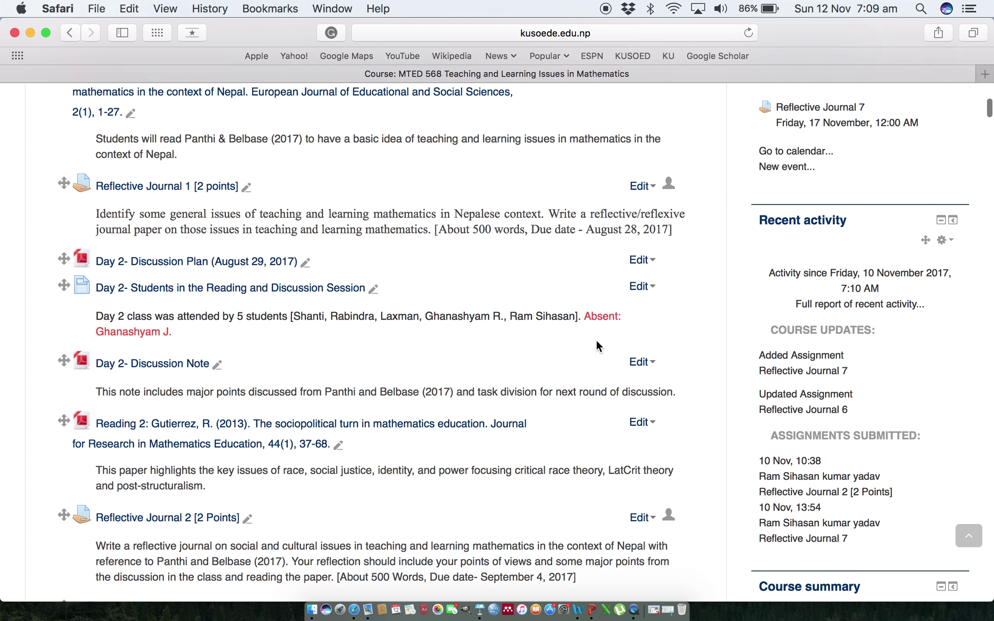
{"action": "scroll", "coordinate": [595, 340], "scroll_direction": "down", "scroll_amount": 6}
{"action": "scroll", "coordinate": [596, 341], "scroll_direction": "down", "scroll_amount": 5}
{"action": "scroll", "coordinate": [597, 342], "scroll_direction": "down", "scroll_amount": 6}
{"action": "scroll", "coordinate": [597, 342], "scroll_direction": "down", "scroll_amount": 6}
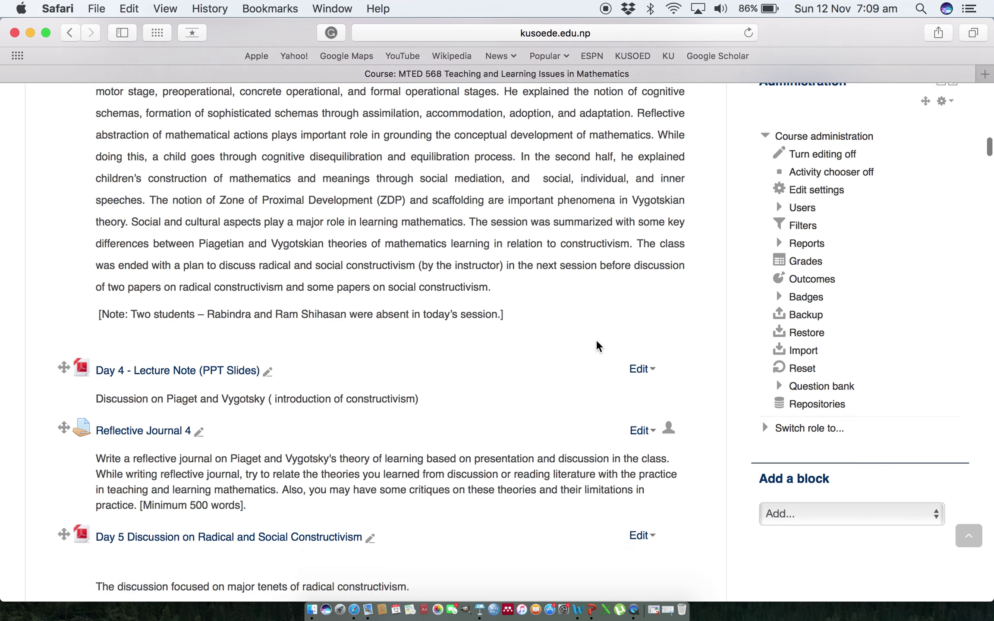
{"action": "scroll", "coordinate": [597, 342], "scroll_direction": "down", "scroll_amount": 4}
{"action": "scroll", "coordinate": [596, 342], "scroll_direction": "down", "scroll_amount": 4}
{"action": "scroll", "coordinate": [596, 341], "scroll_direction": "down", "scroll_amount": 7}
{"action": "scroll", "coordinate": [596, 342], "scroll_direction": "down", "scroll_amount": 5}
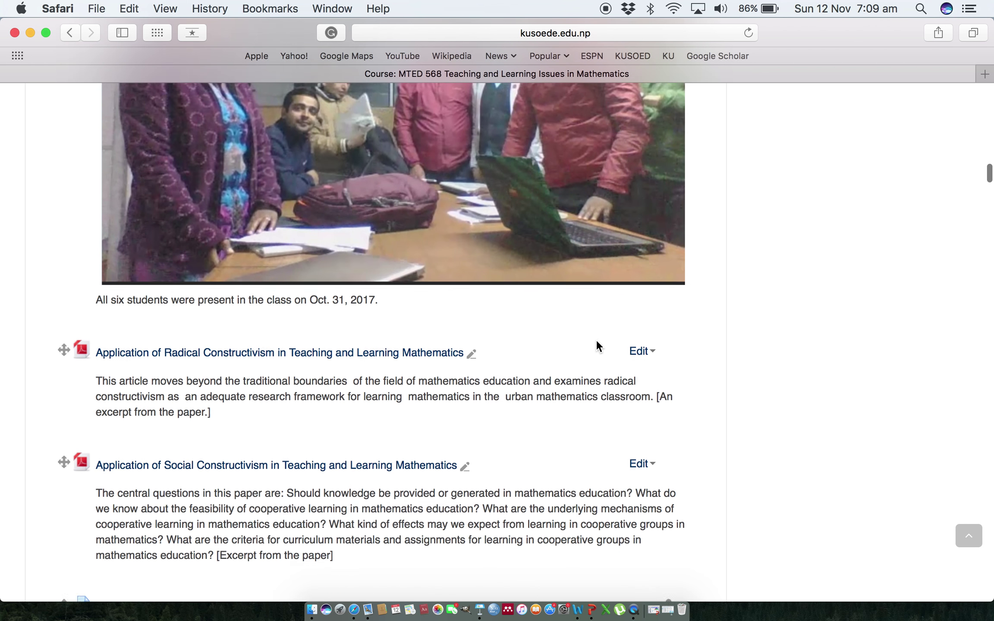
{"action": "scroll", "coordinate": [596, 341], "scroll_direction": "down", "scroll_amount": 2}
{"action": "scroll", "coordinate": [596, 342], "scroll_direction": "down", "scroll_amount": 3}
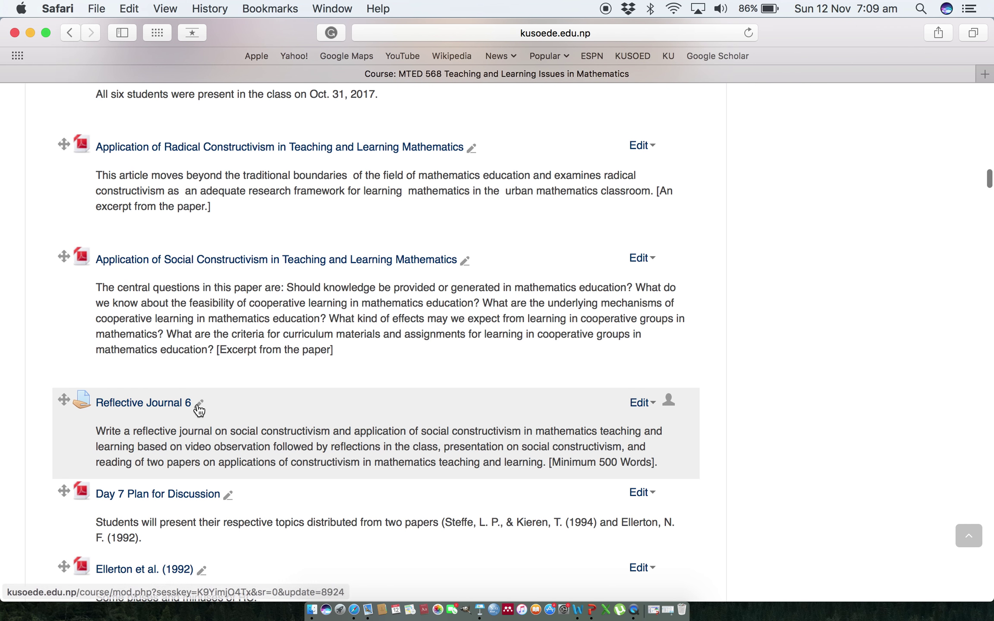
- Open Reflective Journal 6's submissions and the grading page for the last, late student
{"action": "left_click", "coordinate": [147, 404]}
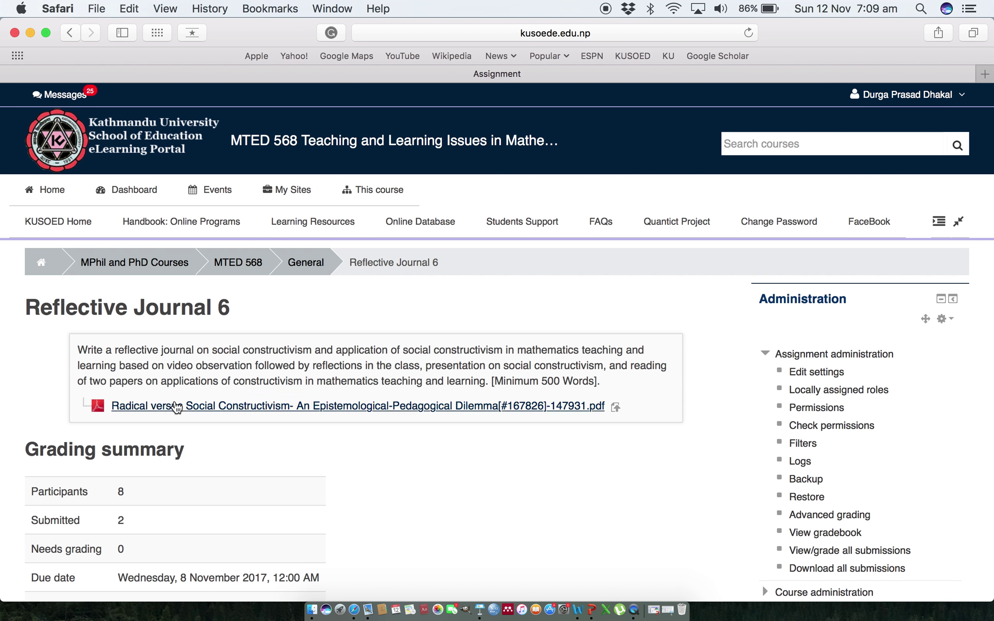
{"action": "scroll", "coordinate": [409, 473], "scroll_direction": "down", "scroll_amount": 6}
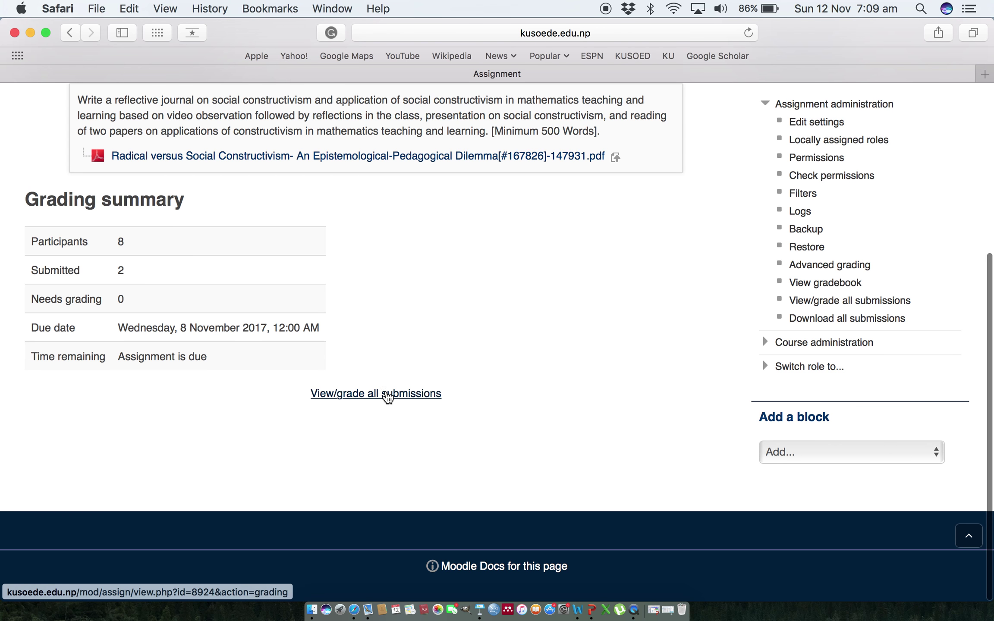
{"action": "left_click", "coordinate": [388, 397]}
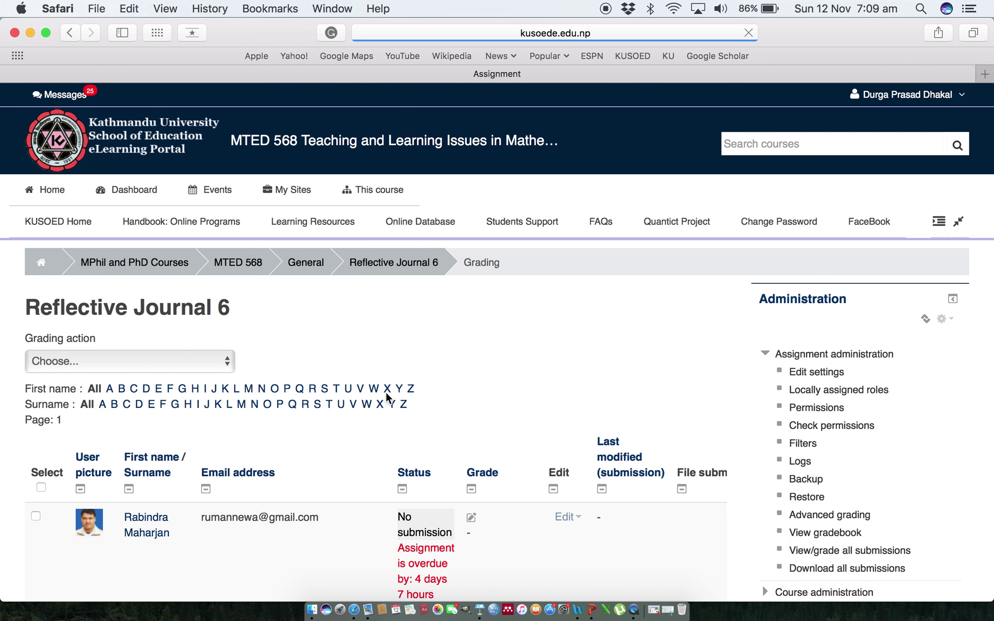
{"action": "scroll", "coordinate": [387, 397], "scroll_direction": "down", "scroll_amount": 8}
{"action": "scroll", "coordinate": [388, 397], "scroll_direction": "down", "scroll_amount": 2}
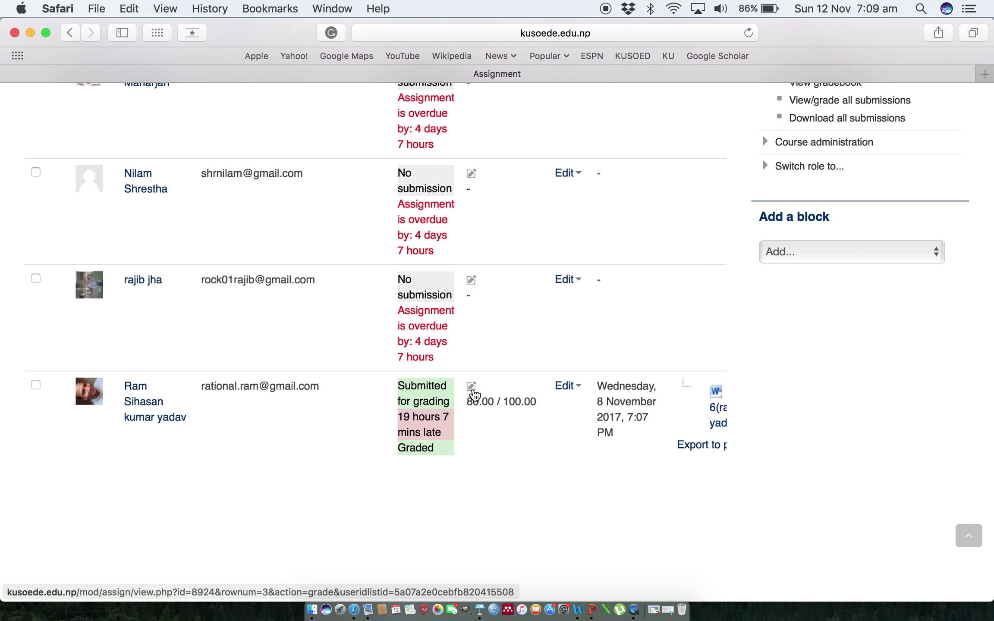
{"action": "left_click", "coordinate": [471, 386]}
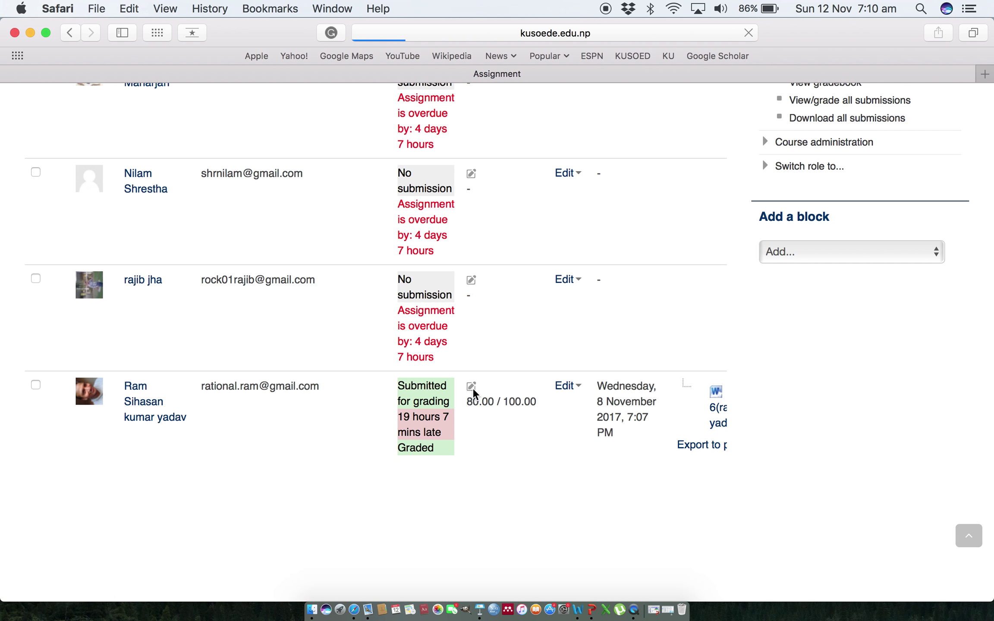
- Delete the existing Reflection-6 Word file from Feedback files and confirm with OK
{"action": "scroll", "coordinate": [472, 387], "scroll_direction": "down", "scroll_amount": 10}
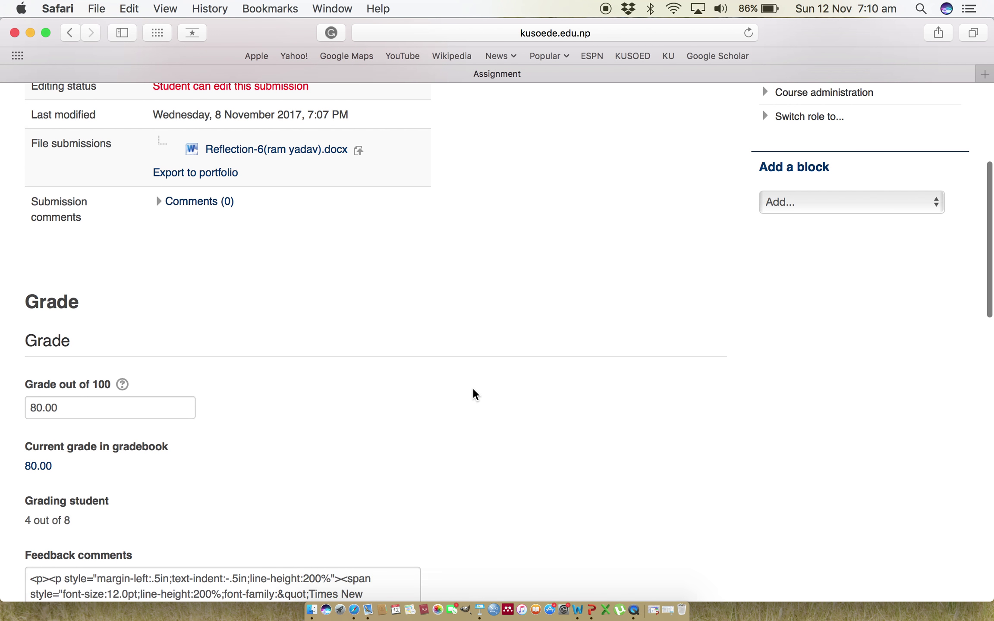
{"action": "scroll", "coordinate": [472, 387], "scroll_direction": "down", "scroll_amount": 5}
{"action": "scroll", "coordinate": [472, 387], "scroll_direction": "down", "scroll_amount": 3}
{"action": "scroll", "coordinate": [472, 387], "scroll_direction": "down", "scroll_amount": 3}
{"action": "scroll", "coordinate": [473, 393], "scroll_direction": "down", "scroll_amount": 3}
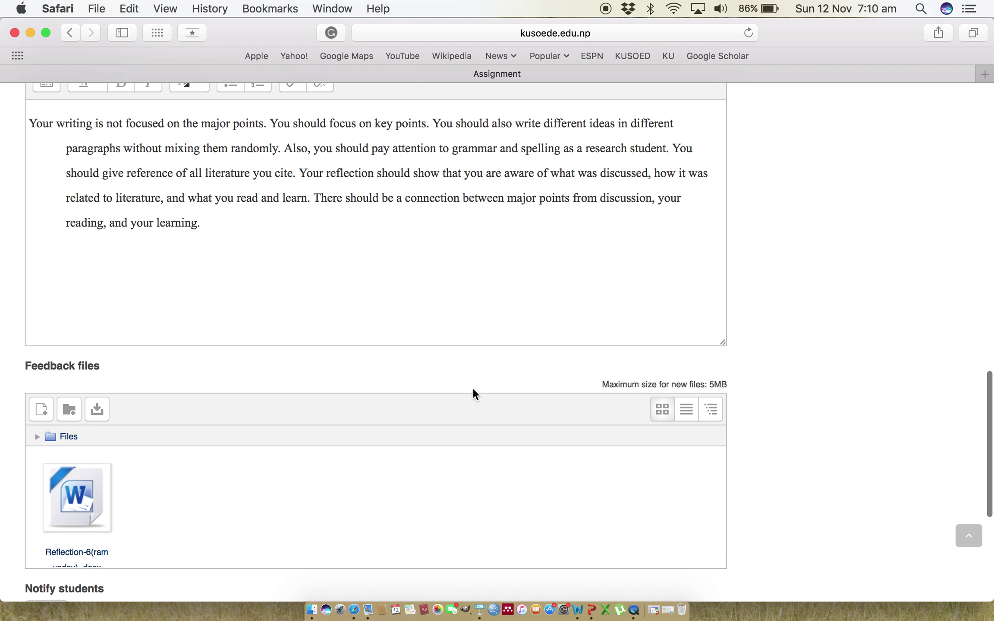
{"action": "scroll", "coordinate": [473, 394], "scroll_direction": "up", "scroll_amount": 3}
{"action": "scroll", "coordinate": [473, 394], "scroll_direction": "up", "scroll_amount": 4}
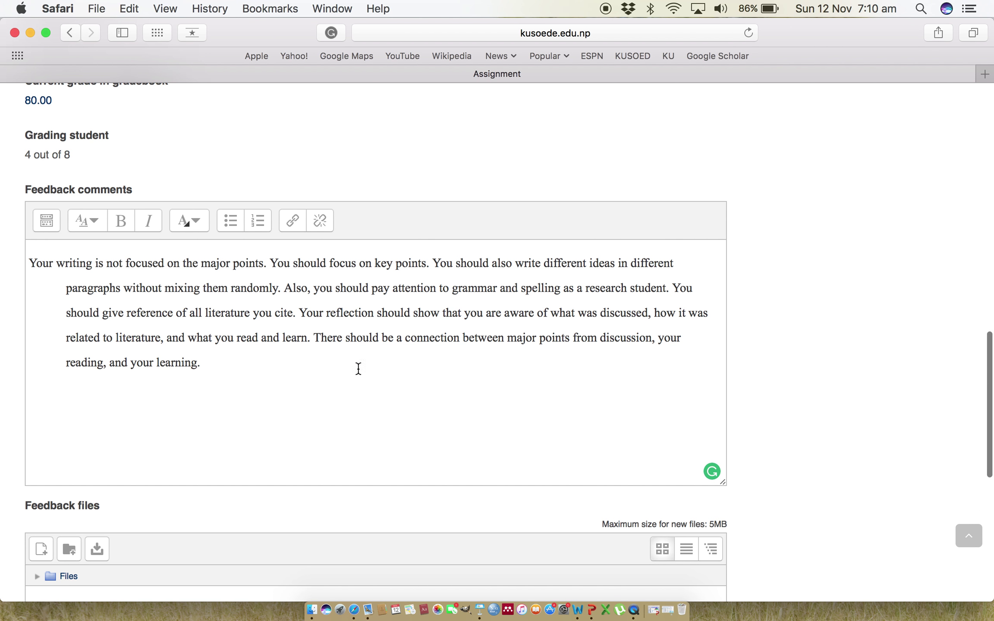
{"action": "scroll", "coordinate": [388, 336], "scroll_direction": "down", "scroll_amount": 5}
{"action": "scroll", "coordinate": [403, 337], "scroll_direction": "down", "scroll_amount": 6}
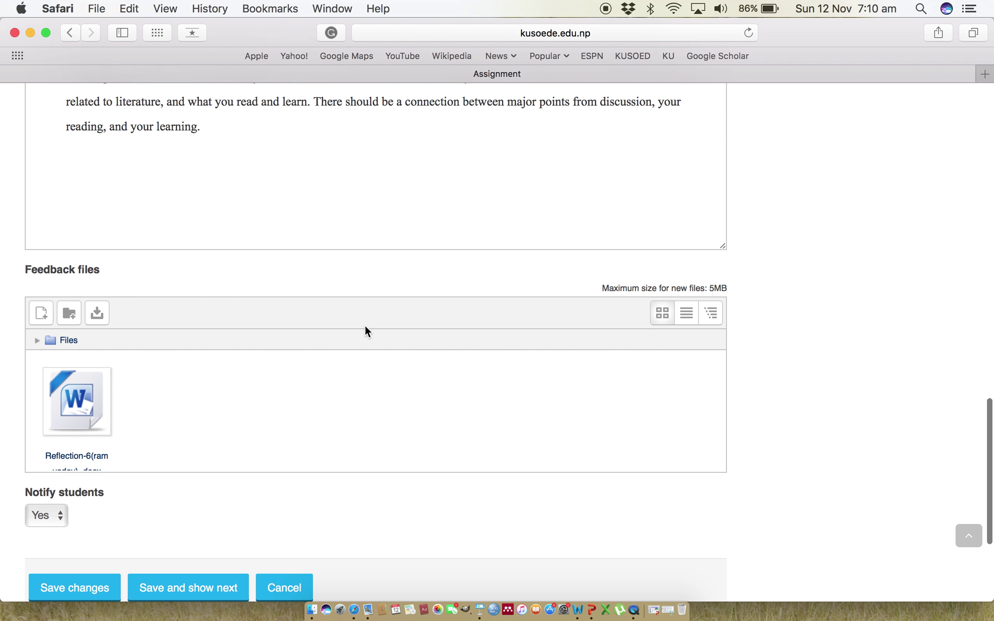
{"action": "left_click", "coordinate": [86, 416]}
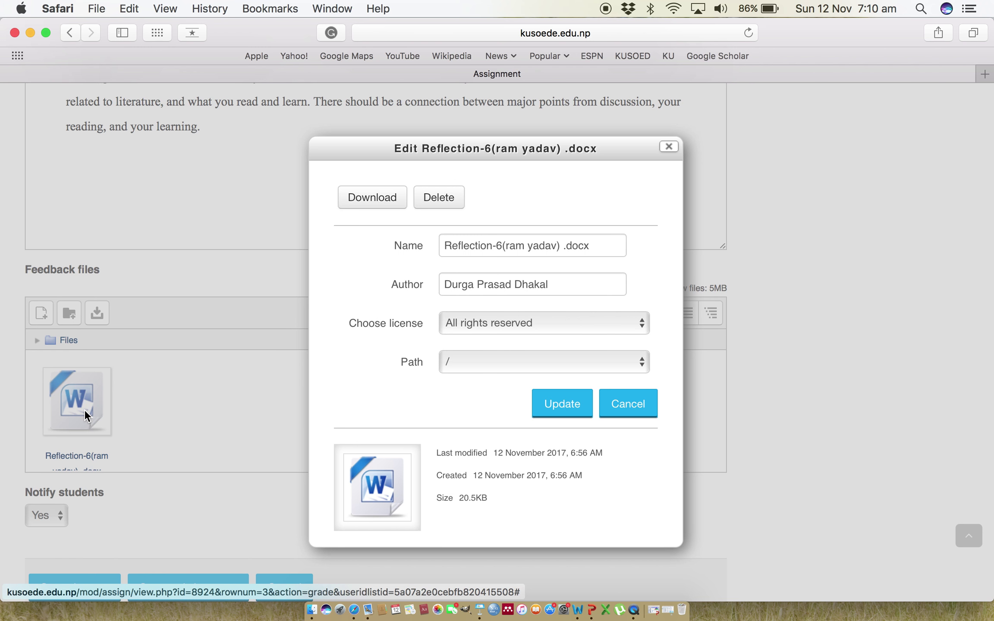
{"action": "left_click", "coordinate": [438, 199]}
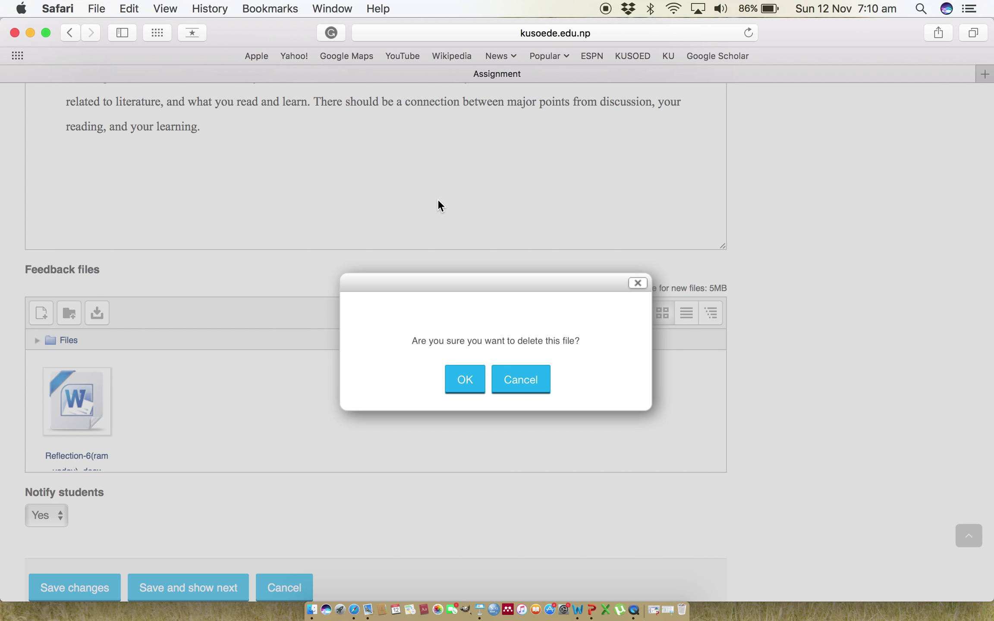
{"action": "left_click", "coordinate": [468, 383]}
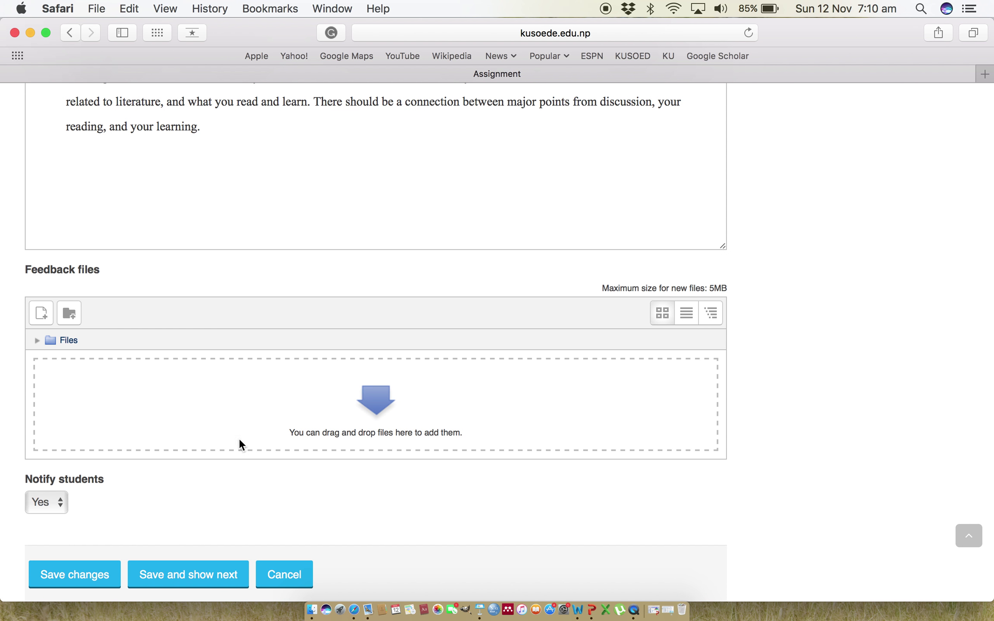
- Narrow Safari and check the desktop Reflection-6 document in Word, then close it
{"action": "left_click_drag", "start_coordinate": [988, 160], "coordinate": [589, 191]}
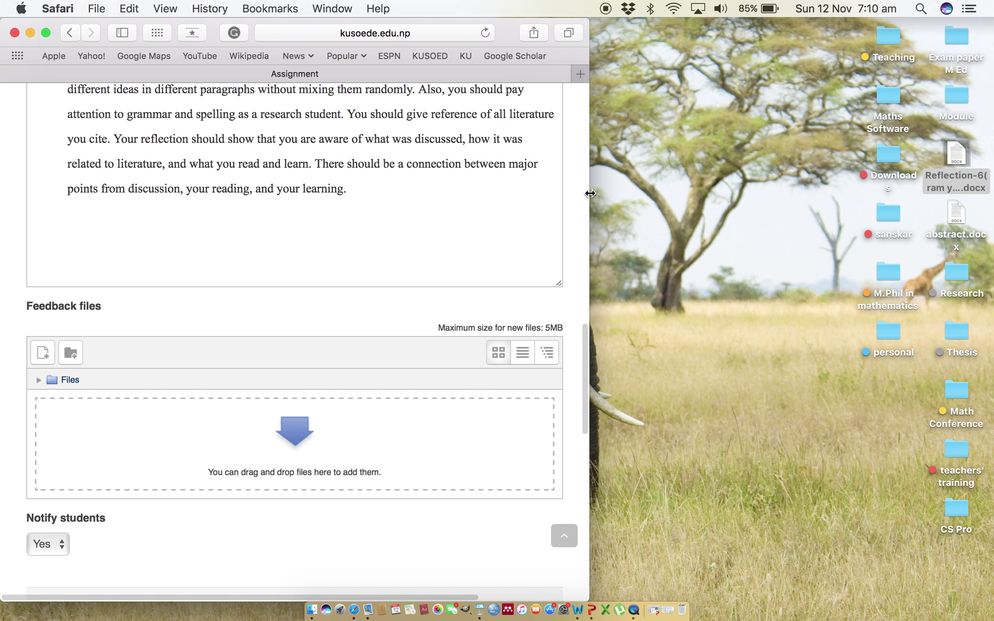
{"action": "left_click", "coordinate": [653, 609]}
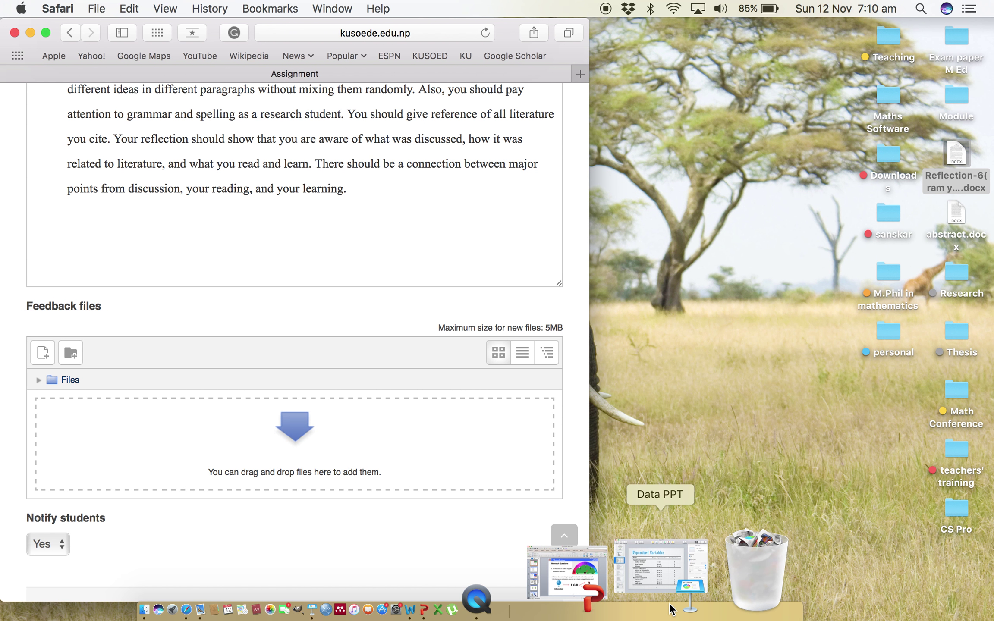
{"action": "left_click", "coordinate": [653, 609]}
{"action": "double_click", "coordinate": [954, 157]}
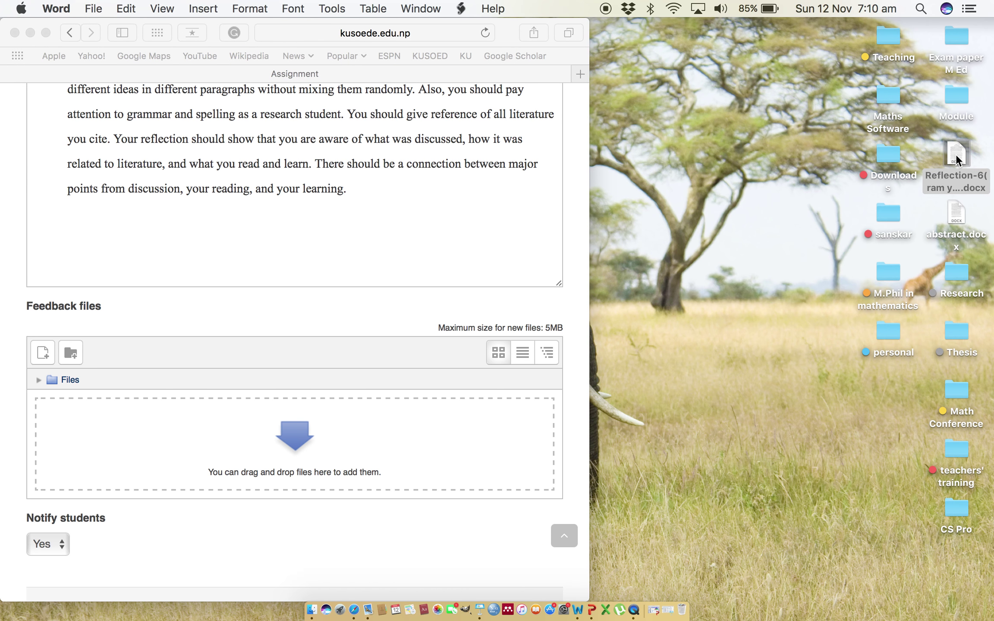
{"action": "scroll", "coordinate": [464, 410], "scroll_direction": "down", "scroll_amount": 2}
{"action": "scroll", "coordinate": [470, 425], "scroll_direction": "down", "scroll_amount": 15}
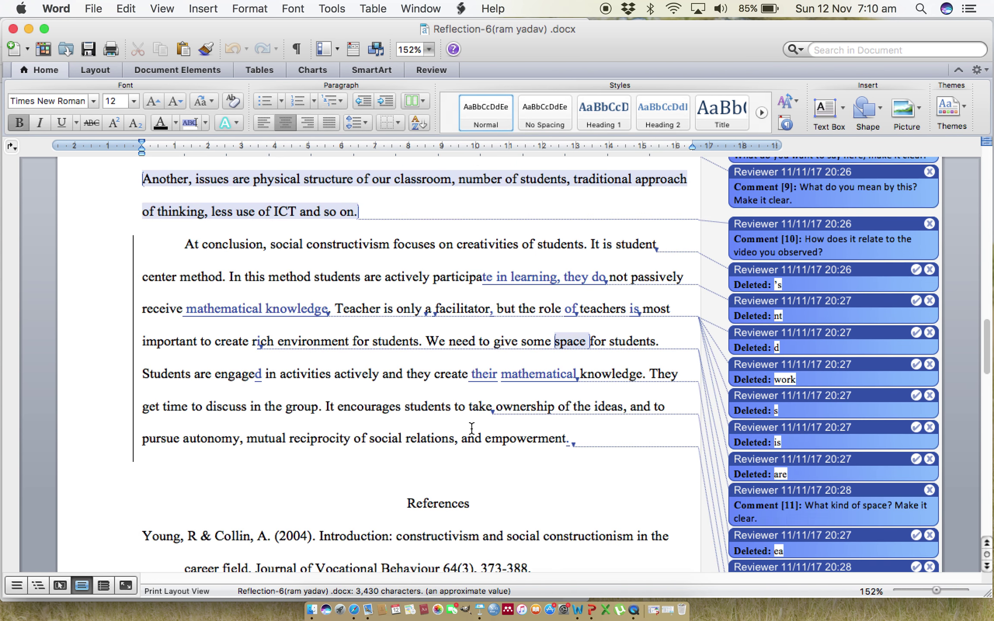
{"action": "scroll", "coordinate": [472, 429], "scroll_direction": "down", "scroll_amount": 15}
{"action": "scroll", "coordinate": [471, 429], "scroll_direction": "up", "scroll_amount": 10}
{"action": "scroll", "coordinate": [472, 428], "scroll_direction": "up", "scroll_amount": 10}
{"action": "scroll", "coordinate": [472, 428], "scroll_direction": "up", "scroll_amount": 10}
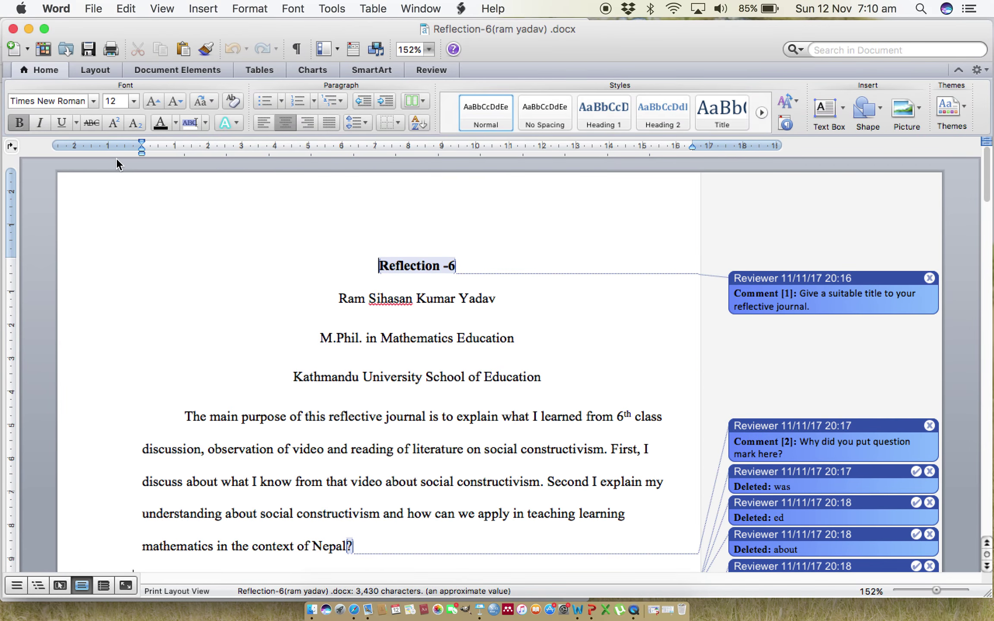
{"action": "left_click", "coordinate": [13, 29]}
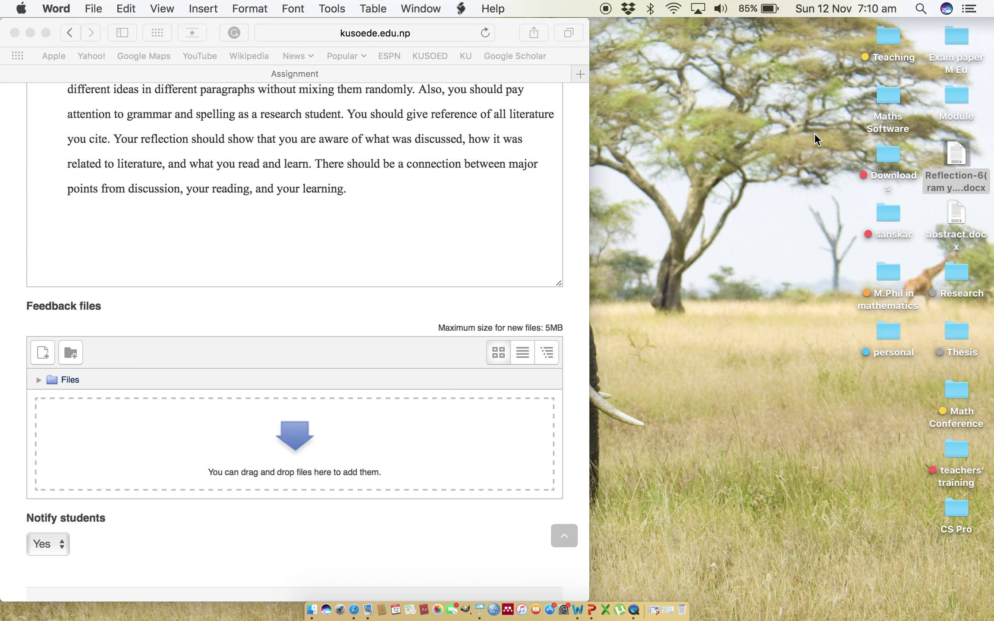
- Drag the Reflection-6 document into Feedback files and save the grading form
{"action": "left_click_drag", "start_coordinate": [957, 154], "coordinate": [335, 420]}
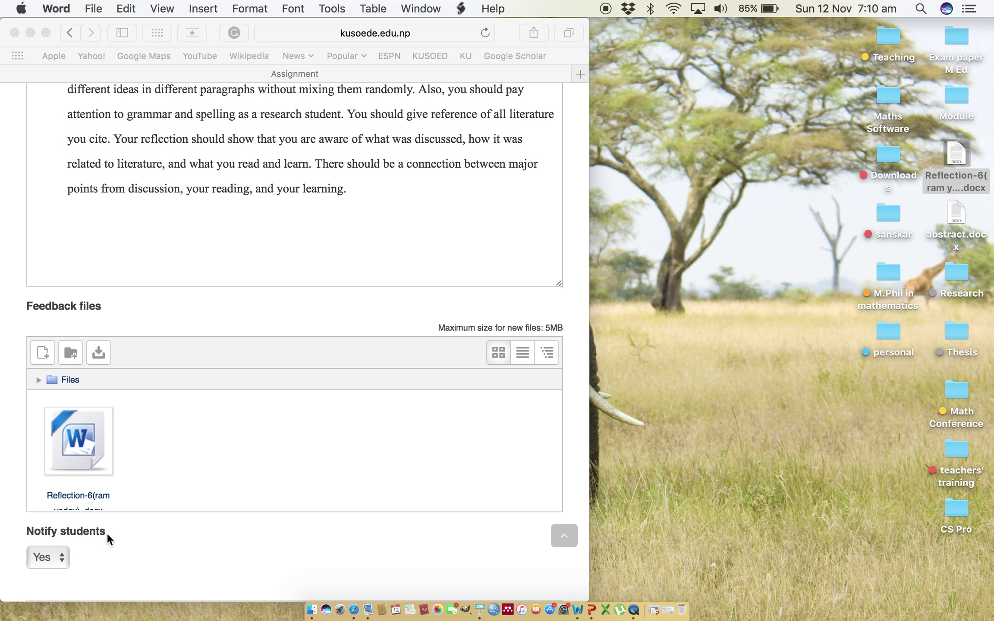
{"action": "scroll", "coordinate": [206, 507], "scroll_direction": "down", "scroll_amount": 5}
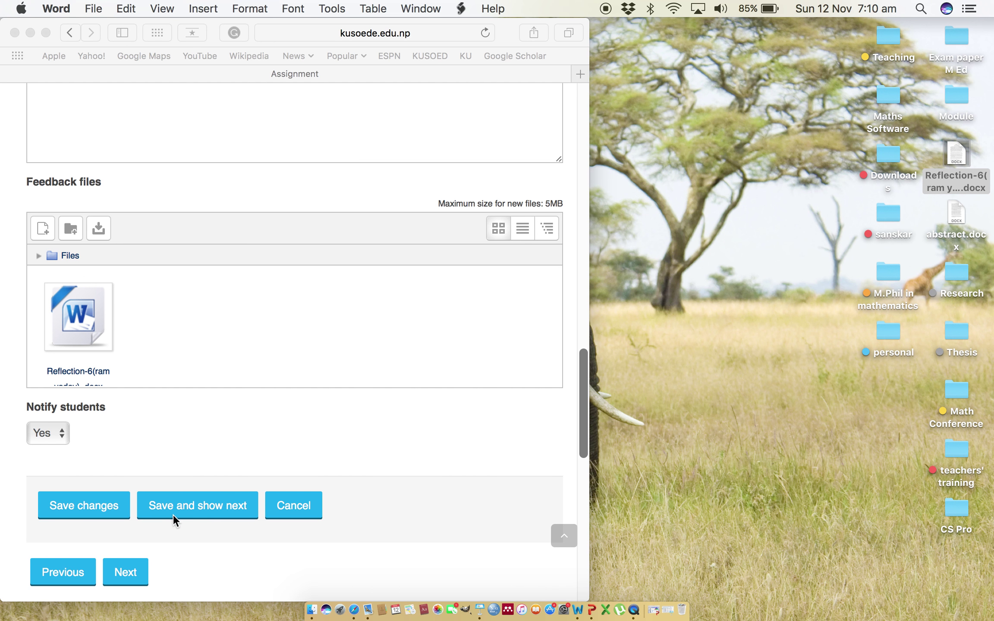
{"action": "left_click", "coordinate": [91, 509]}
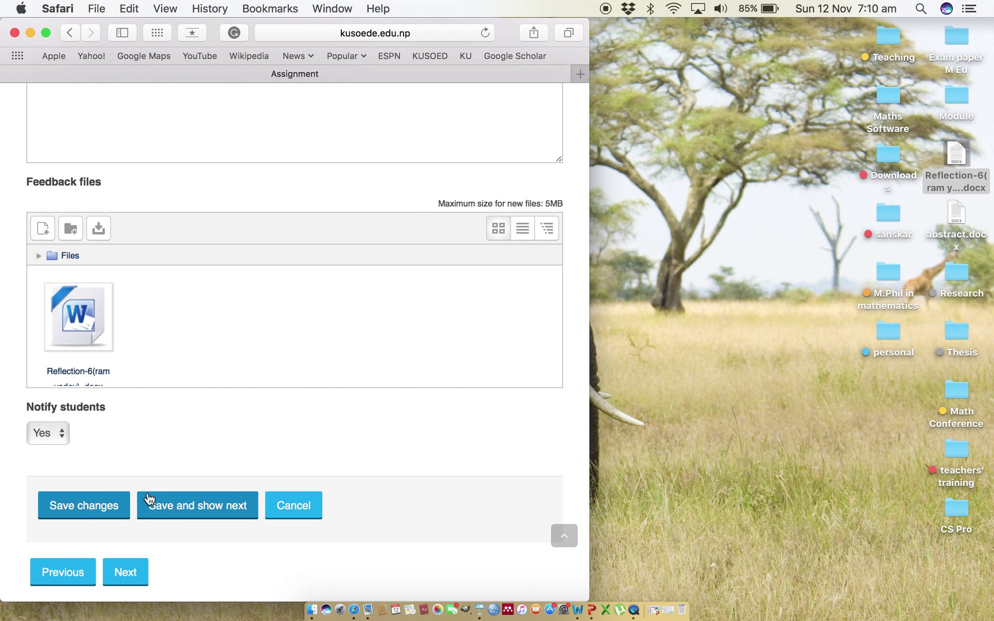
{"action": "left_click", "coordinate": [186, 506]}
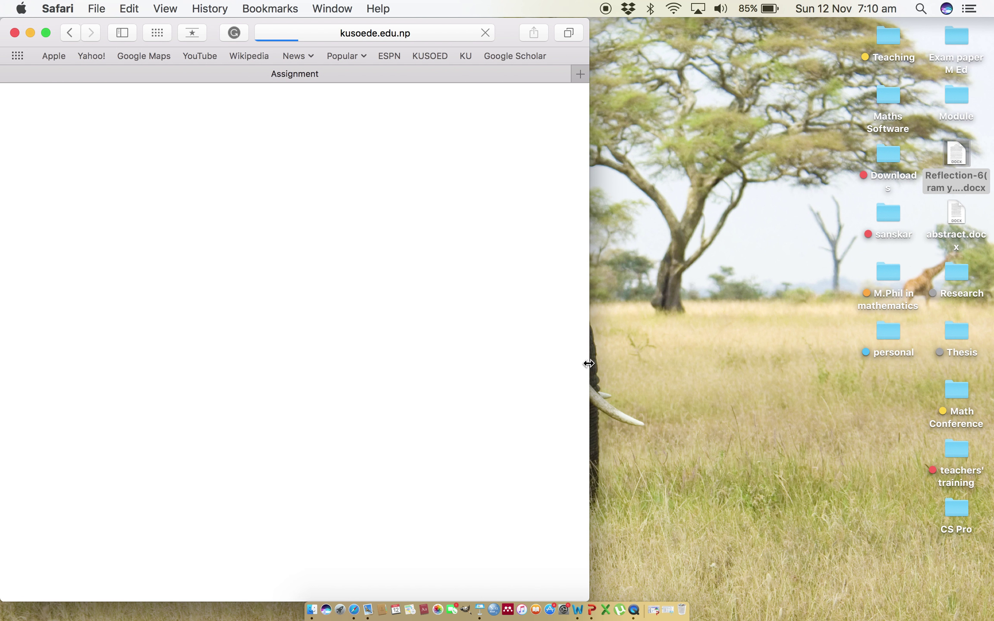
- Widen Safari to full screen and review the next student's submission, graded 95.00
{"action": "left_click_drag", "start_coordinate": [589, 364], "coordinate": [992, 370]}
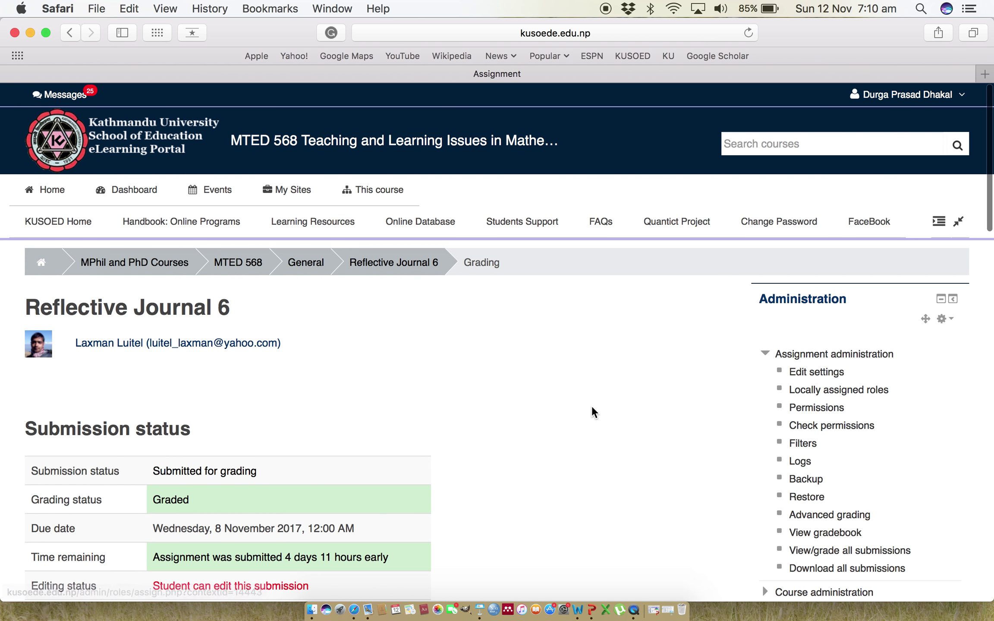
{"action": "scroll", "coordinate": [591, 405], "scroll_direction": "down", "scroll_amount": 5}
{"action": "scroll", "coordinate": [592, 405], "scroll_direction": "down", "scroll_amount": 3}
{"action": "scroll", "coordinate": [591, 406], "scroll_direction": "down", "scroll_amount": 3}
{"action": "scroll", "coordinate": [592, 405], "scroll_direction": "down", "scroll_amount": 4}
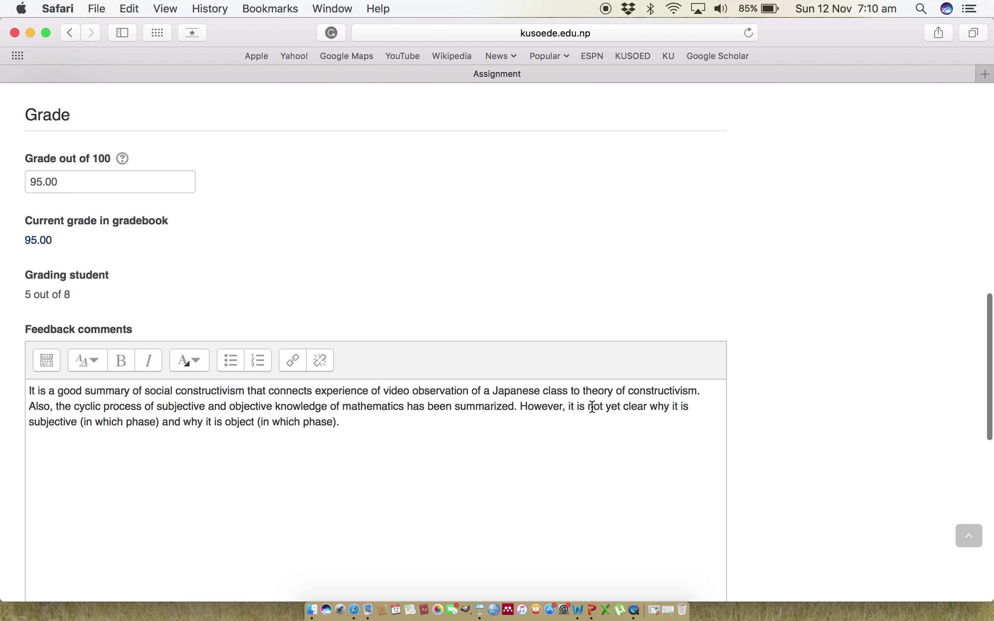
{"action": "scroll", "coordinate": [592, 405], "scroll_direction": "down", "scroll_amount": 2}
{"action": "scroll", "coordinate": [591, 406], "scroll_direction": "down", "scroll_amount": 3}
{"action": "scroll", "coordinate": [592, 405], "scroll_direction": "down", "scroll_amount": 5}
{"action": "scroll", "coordinate": [591, 406], "scroll_direction": "down", "scroll_amount": 2}
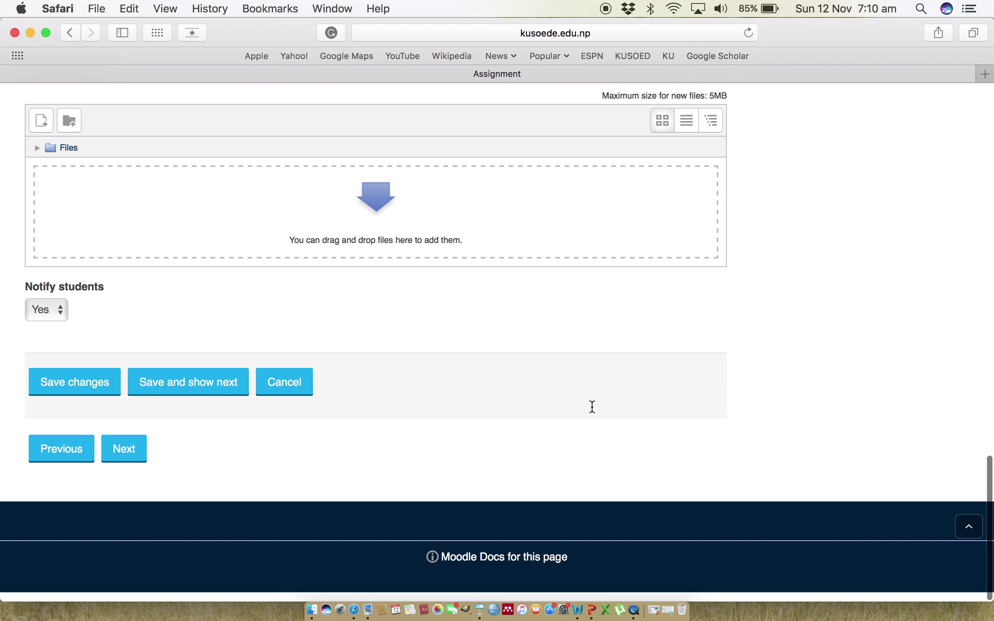
{"action": "scroll", "coordinate": [592, 405], "scroll_direction": "up", "scroll_amount": 10}
{"action": "scroll", "coordinate": [591, 406], "scroll_direction": "up", "scroll_amount": 10}
{"action": "scroll", "coordinate": [591, 405], "scroll_direction": "up", "scroll_amount": 5}
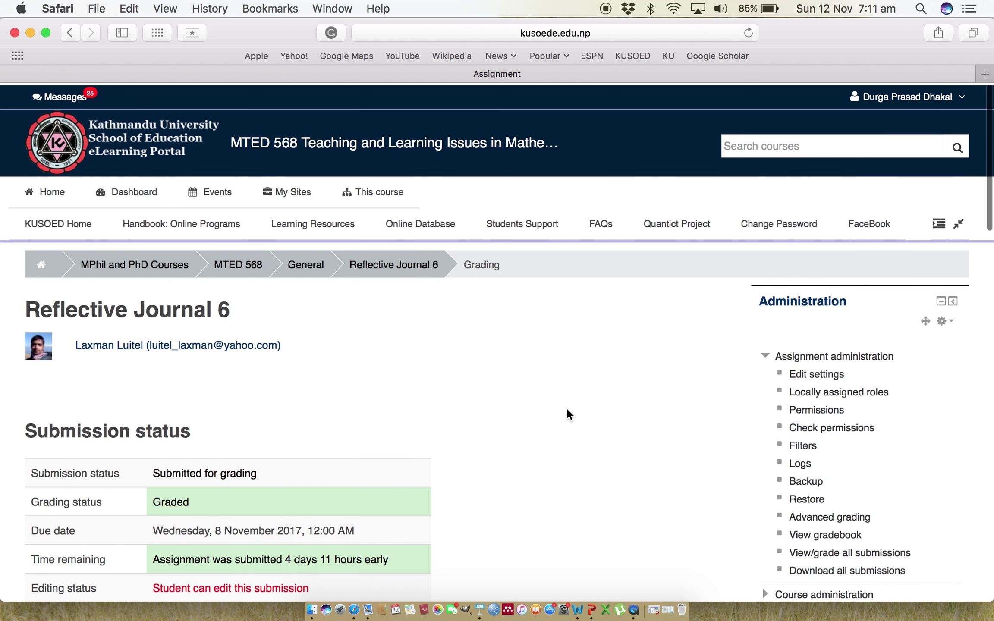